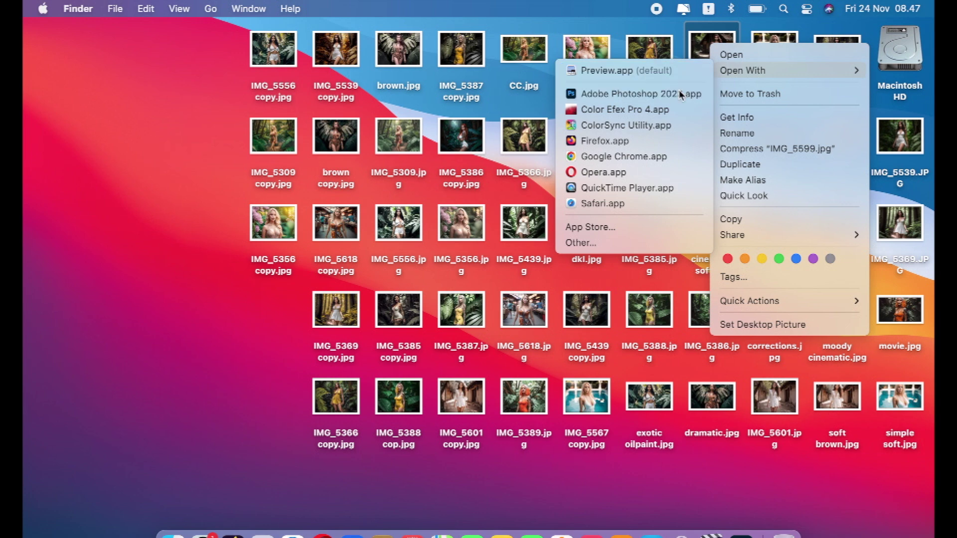
# Launch Photoshop 2023 from the Dock and open IMG_5599.jpg
pyautogui.click(681, 94)
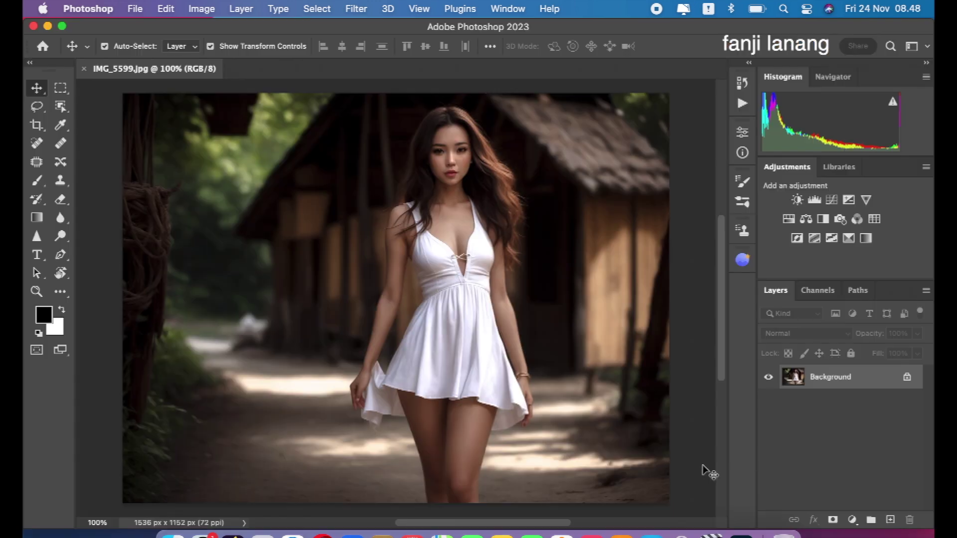
# Duplicate the Background layer and apply the Camera Raw Filter to the copy
pyautogui.moveTo(841, 392); pyautogui.dragTo(889, 516)
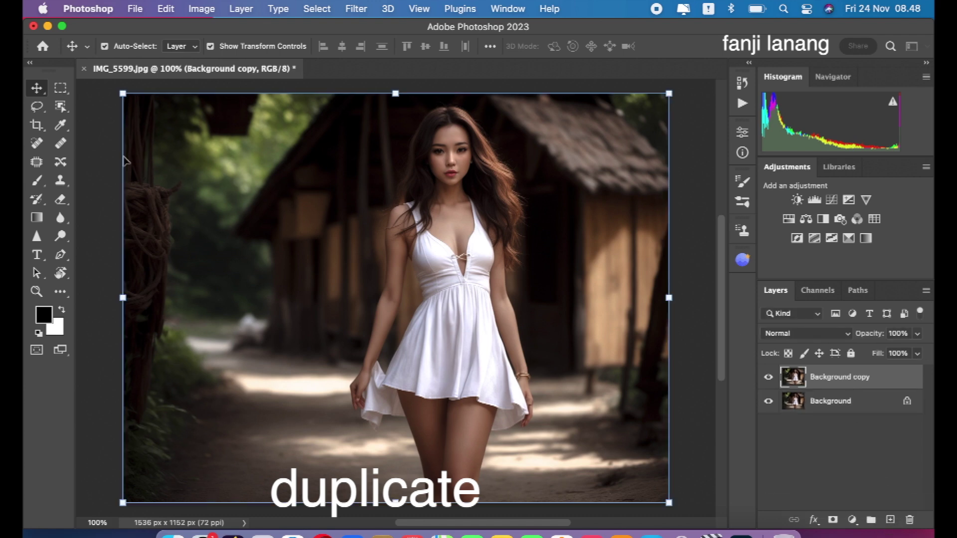
pyautogui.click(356, 9)
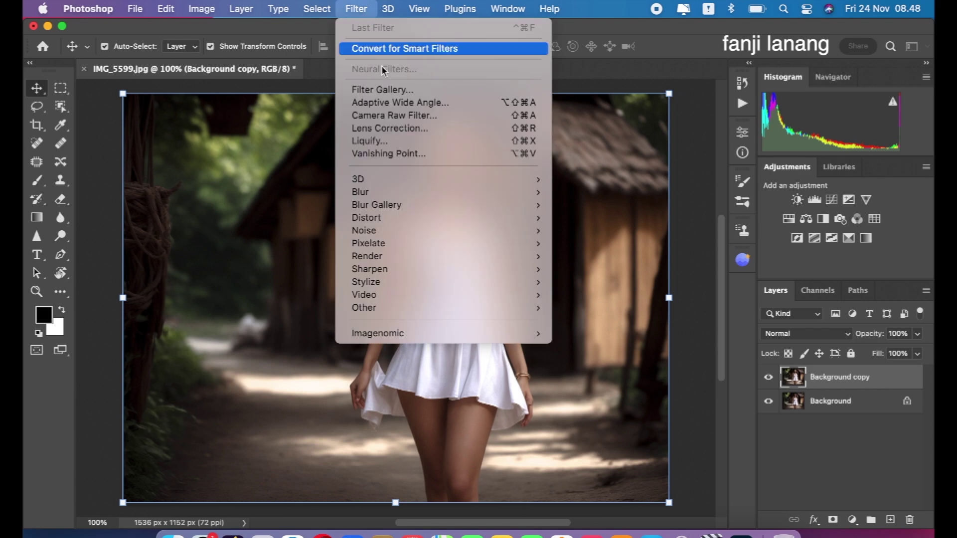
pyautogui.click(405, 119)
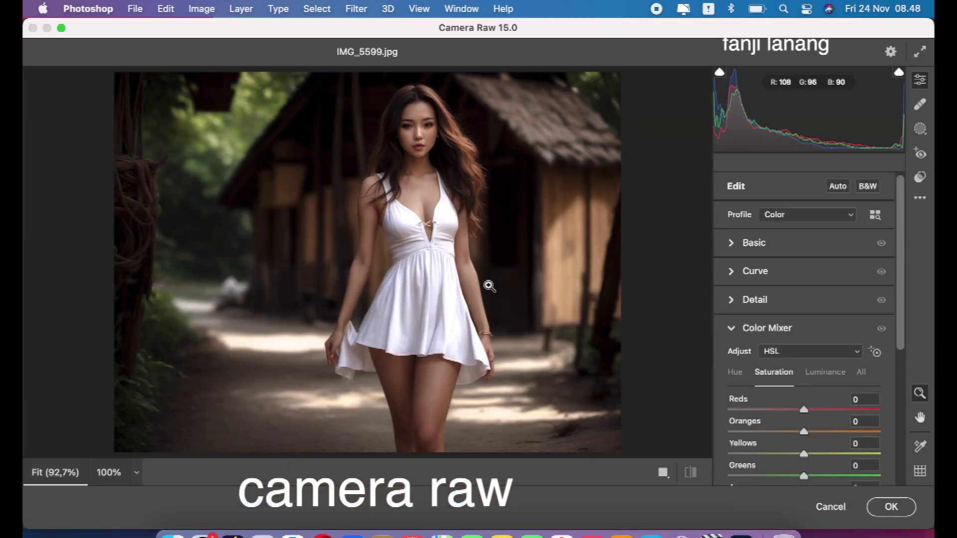
# In Basic, set Exposure +0.50, Contrast +10, Highlights -41, Shadows +44, Whites -40, Blacks +31
pyautogui.click(732, 328)
pyautogui.click(731, 243)
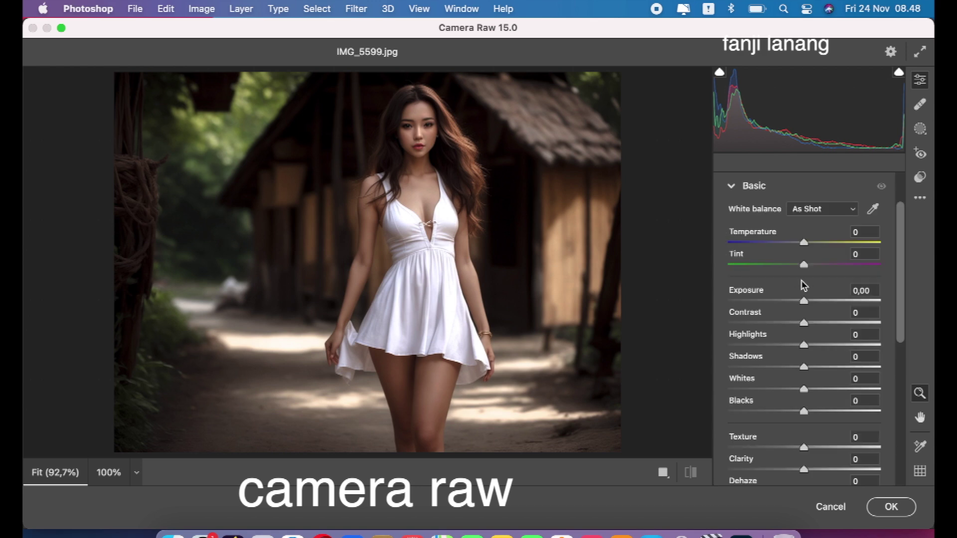
pyautogui.click(810, 301)
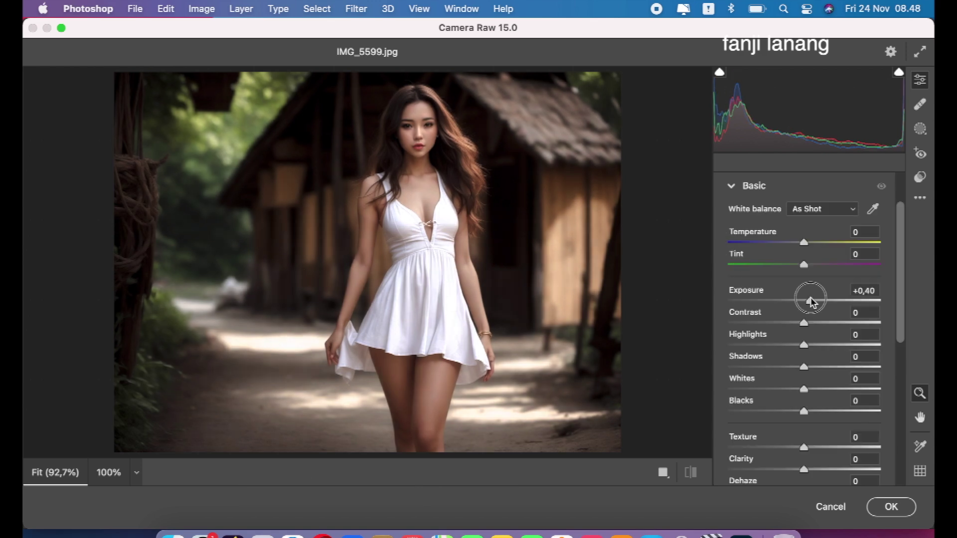
pyautogui.moveTo(811, 302); pyautogui.dragTo(816, 309)
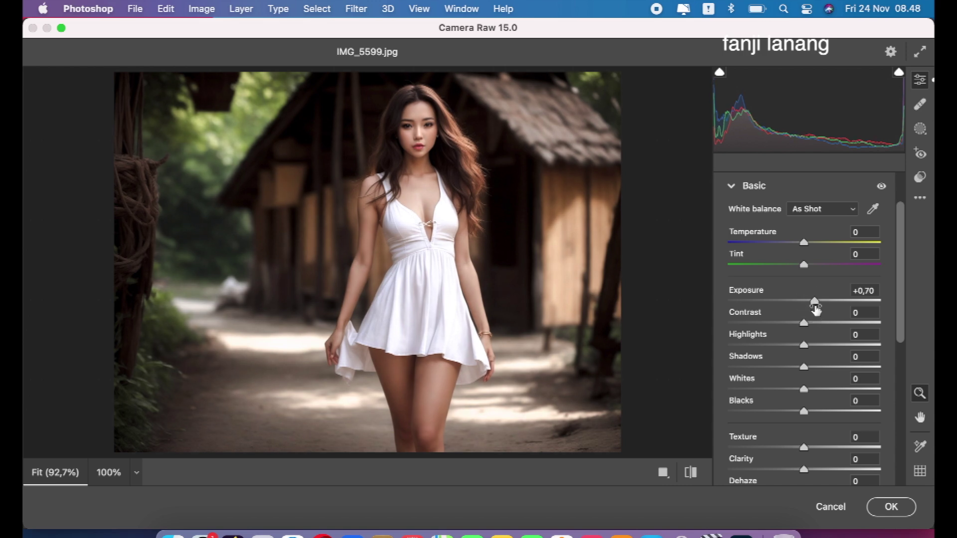
pyautogui.moveTo(815, 329)
pyautogui.mouseDown()
pyautogui.moveTo(747, 353)
pyautogui.moveTo(761, 356)
pyautogui.mouseUp()
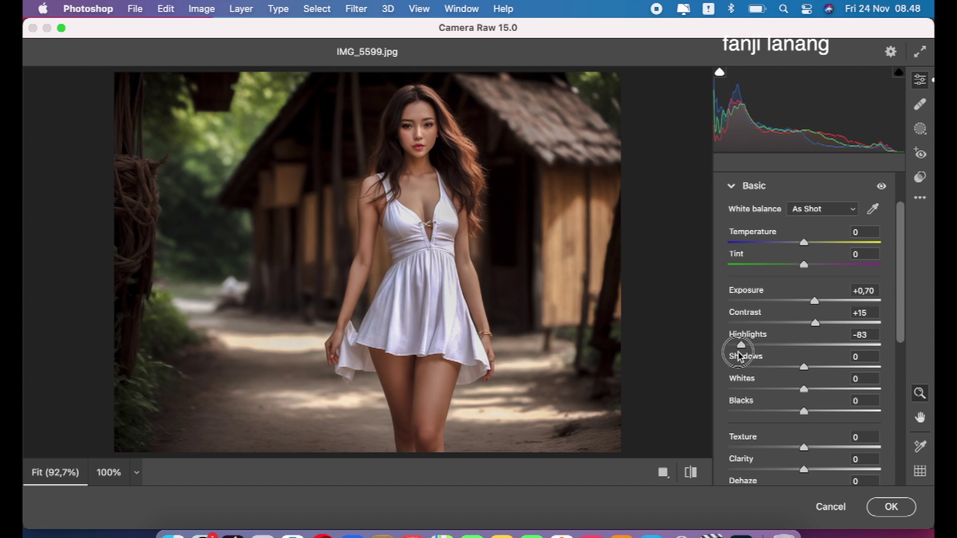
pyautogui.moveTo(759, 356); pyautogui.dragTo(837, 372)
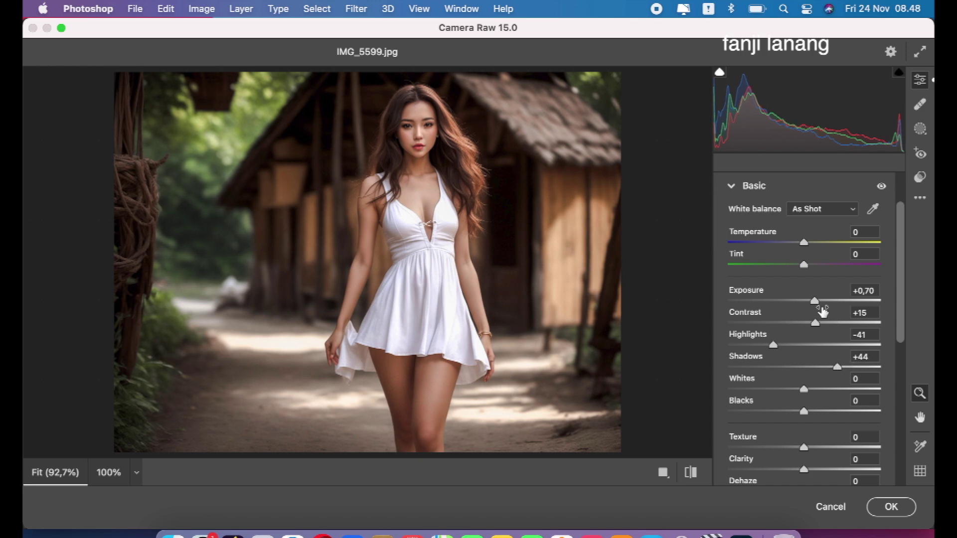
pyautogui.moveTo(816, 323); pyautogui.dragTo(811, 323)
pyautogui.moveTo(812, 301); pyautogui.dragTo(808, 307)
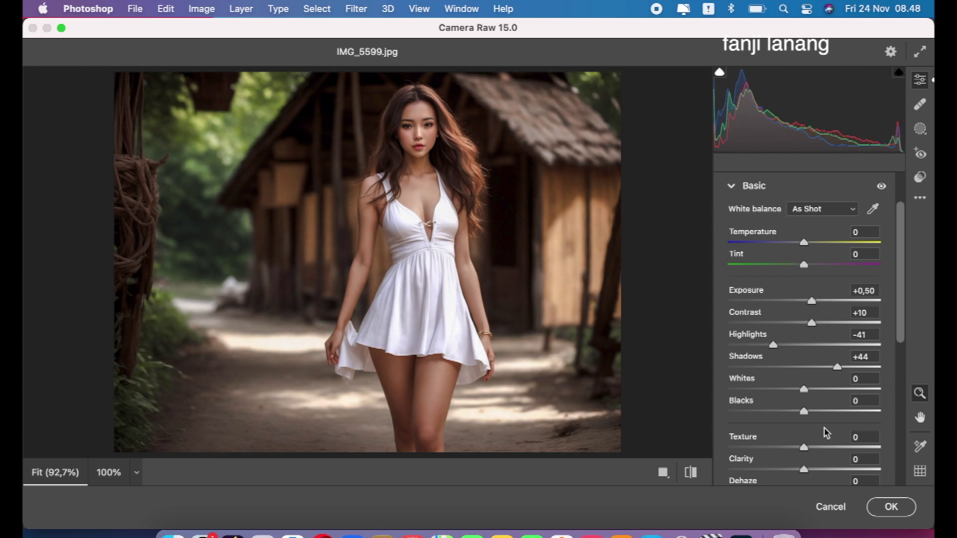
pyautogui.moveTo(818, 414)
pyautogui.mouseDown()
pyautogui.moveTo(878, 415)
pyautogui.moveTo(881, 427)
pyautogui.moveTo(827, 440)
pyautogui.mouseUp()
pyautogui.moveTo(805, 393)
pyautogui.mouseDown()
pyautogui.moveTo(711, 411)
pyautogui.moveTo(784, 412)
pyautogui.moveTo(776, 428)
pyautogui.moveTo(801, 448)
pyautogui.moveTo(797, 457)
pyautogui.mouseUp()
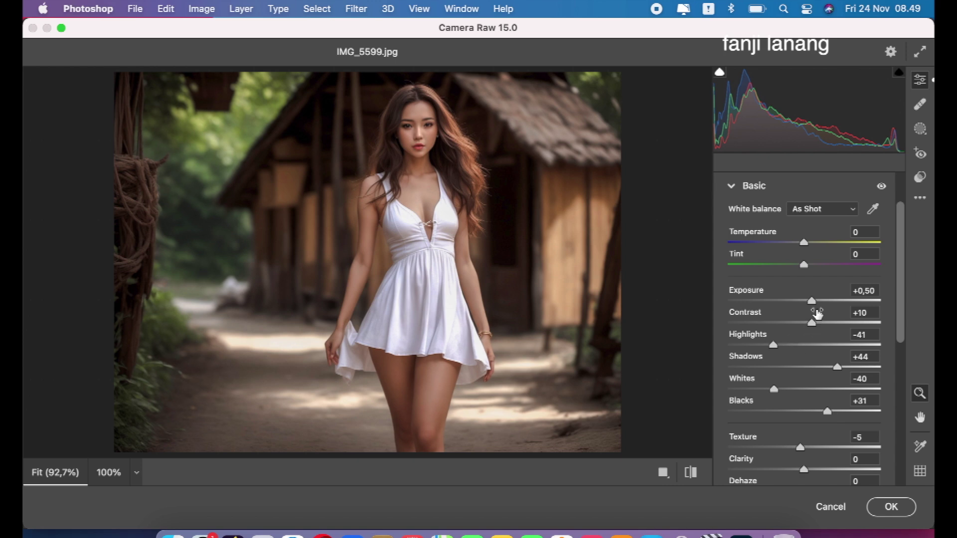
pyautogui.click(736, 190)
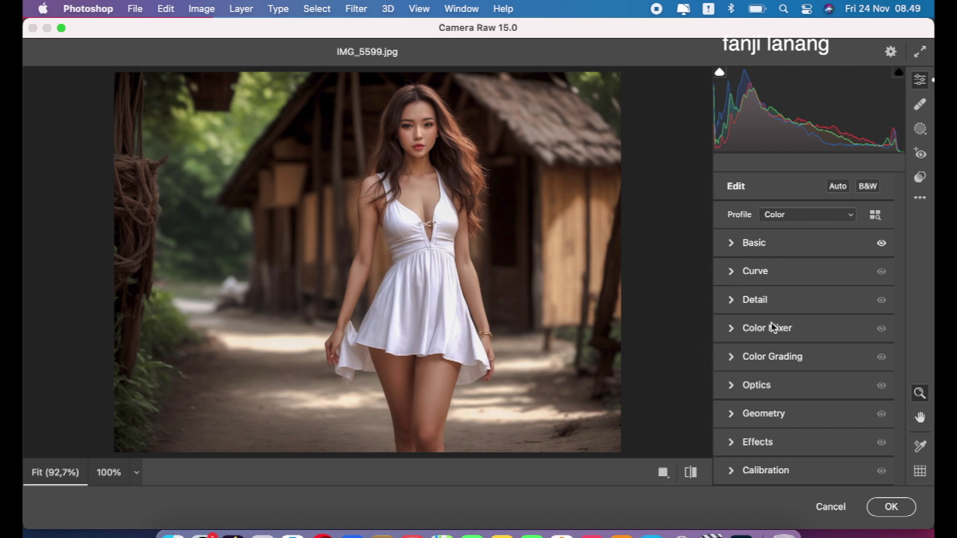
# Lower the point curve's white point to output 245, keeping the black point at 0
pyautogui.click(730, 272)
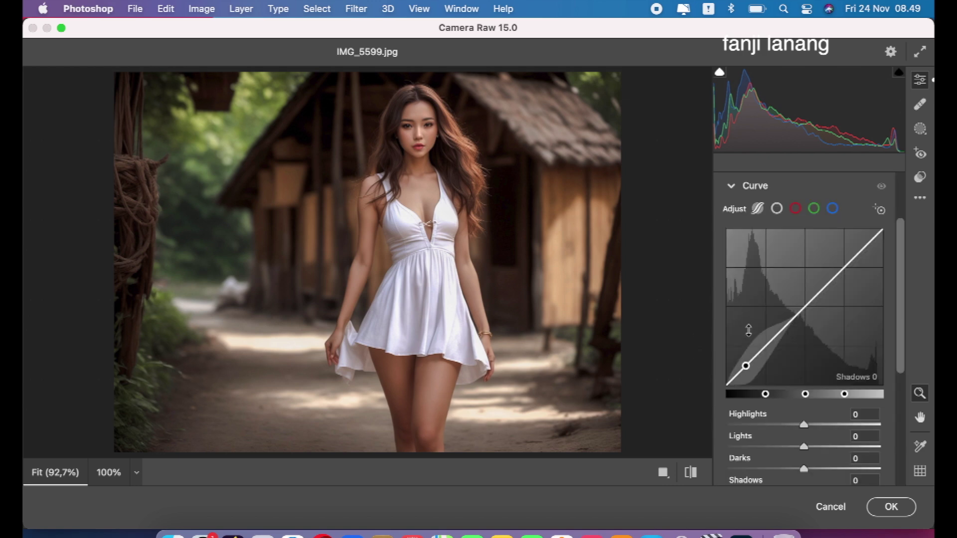
pyautogui.click(776, 209)
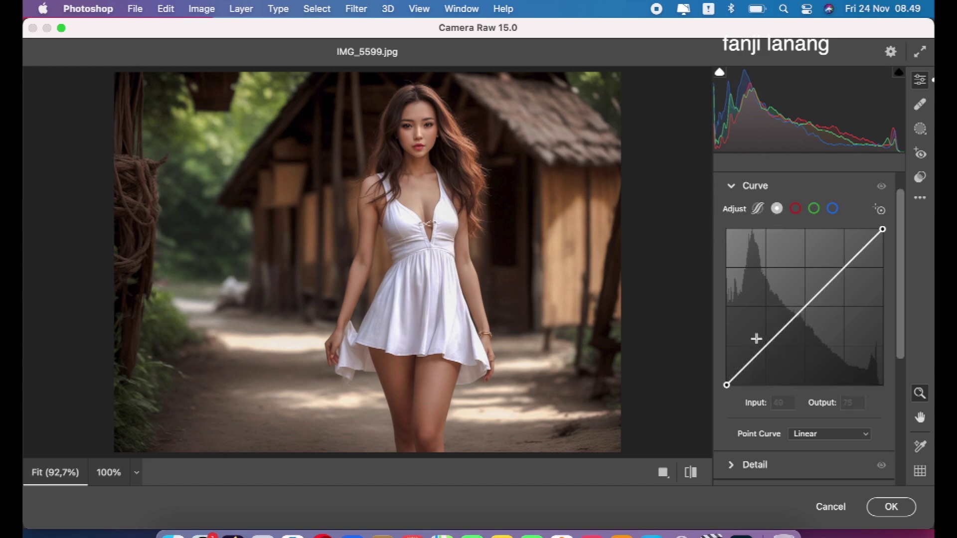
pyautogui.moveTo(728, 385); pyautogui.dragTo(704, 374)
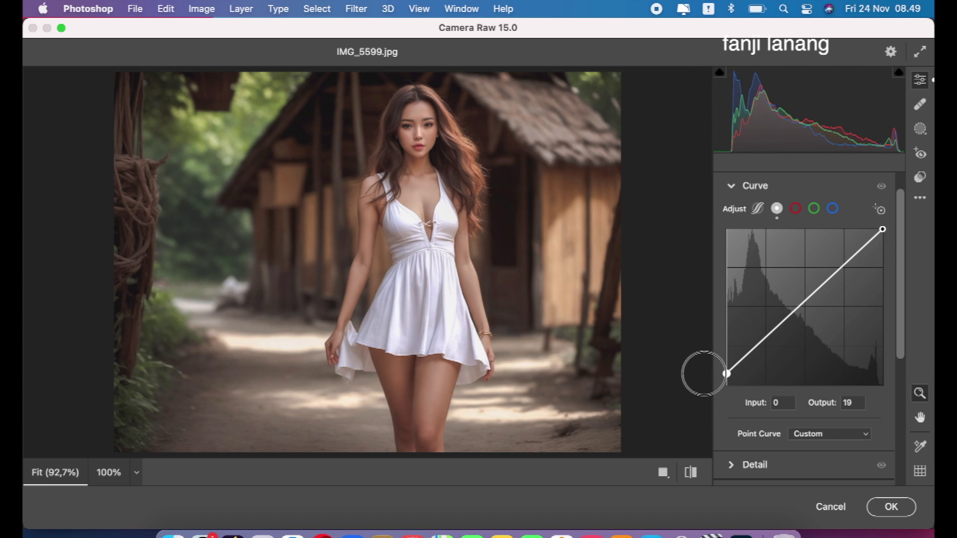
pyautogui.moveTo(704, 374); pyautogui.dragTo(701, 417)
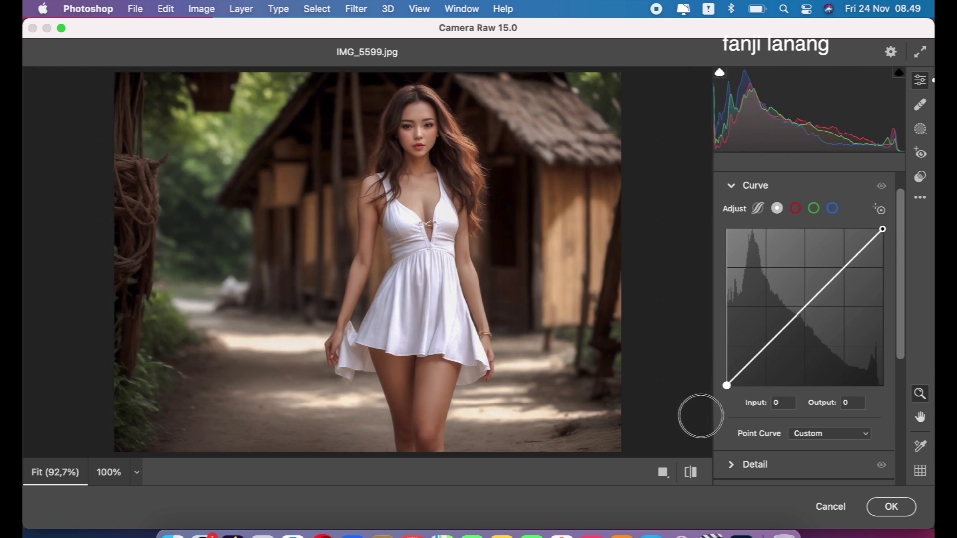
pyautogui.moveTo(883, 229); pyautogui.dragTo(882, 236)
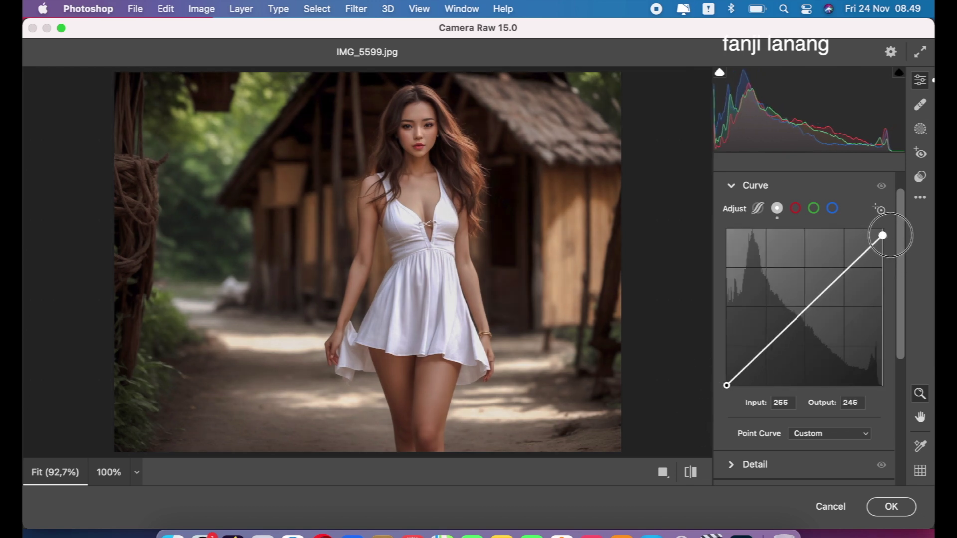
pyautogui.click(737, 192)
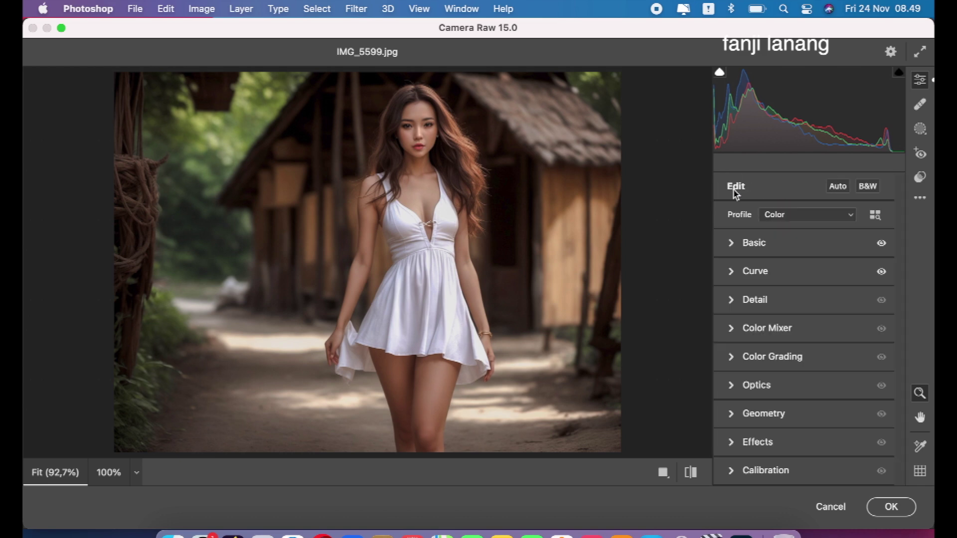
# In Color Mixer, shift the Greens hue to -100, leaving Yellows hue at 0
pyautogui.click(733, 325)
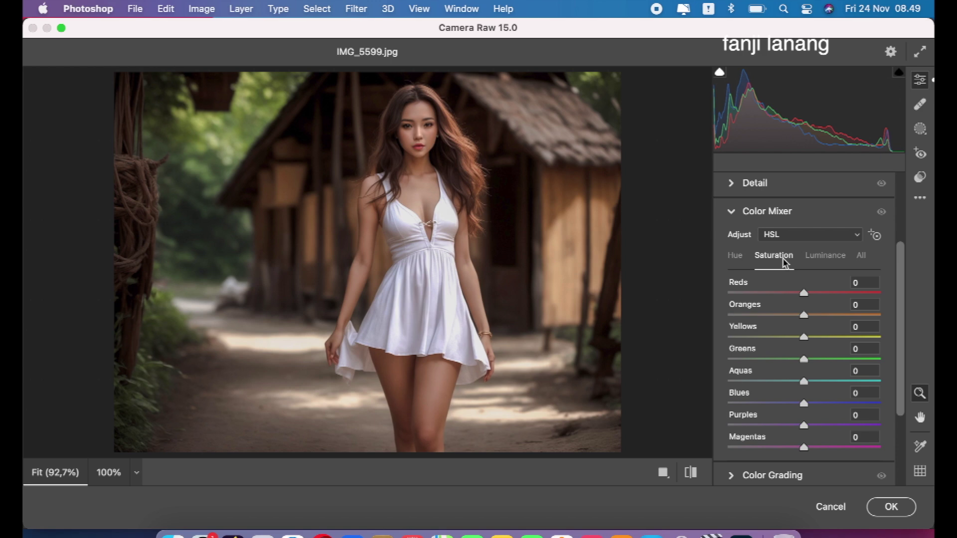
pyautogui.click(737, 258)
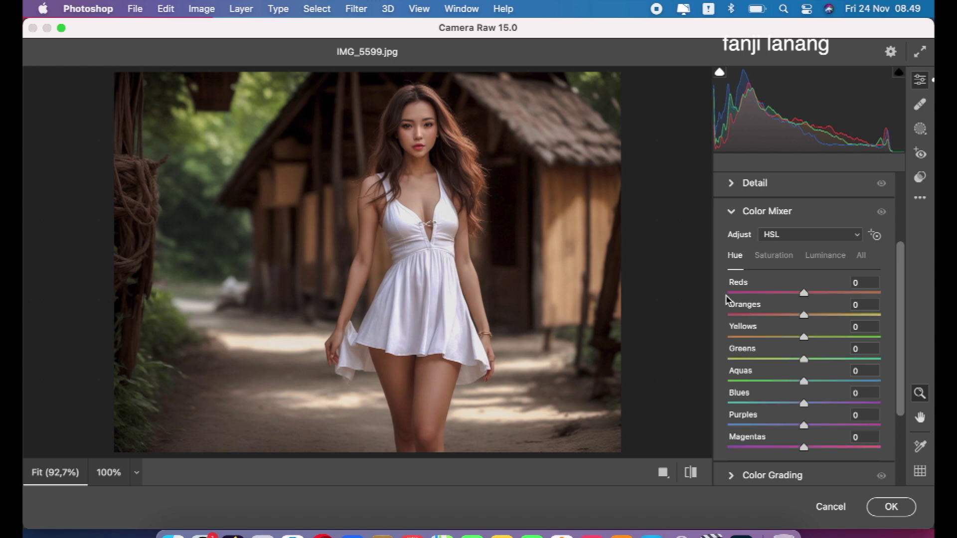
pyautogui.moveTo(789, 361); pyautogui.dragTo(702, 392)
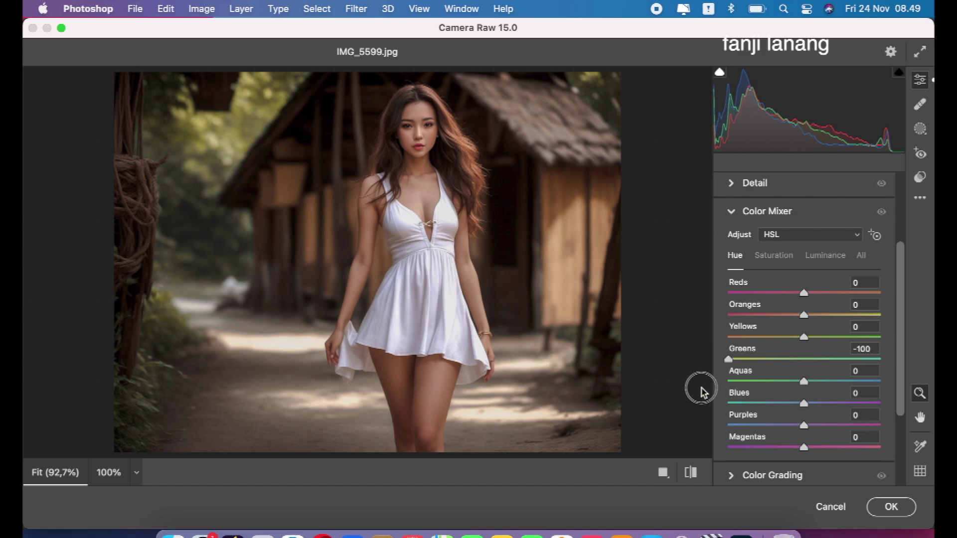
pyautogui.moveTo(804, 338); pyautogui.dragTo(815, 337)
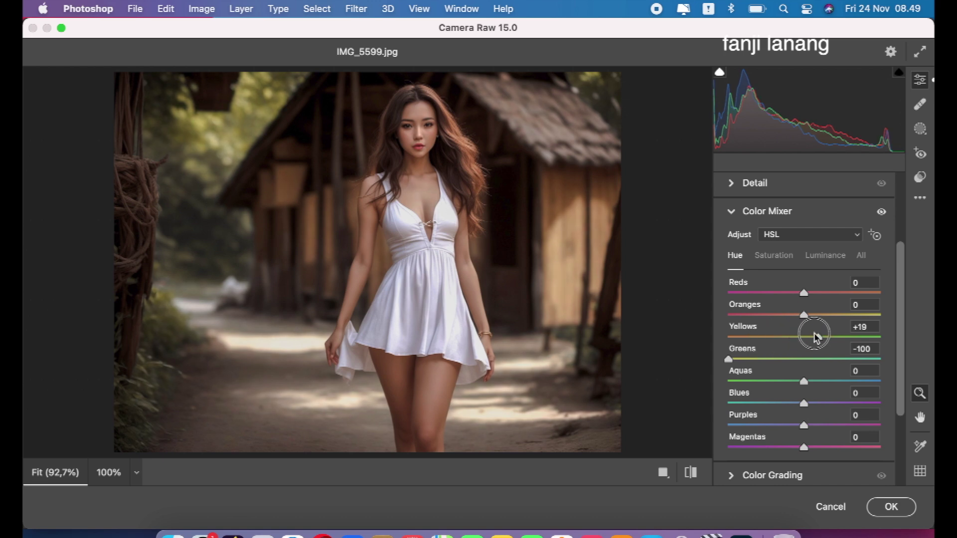
pyautogui.moveTo(816, 337); pyautogui.dragTo(803, 338)
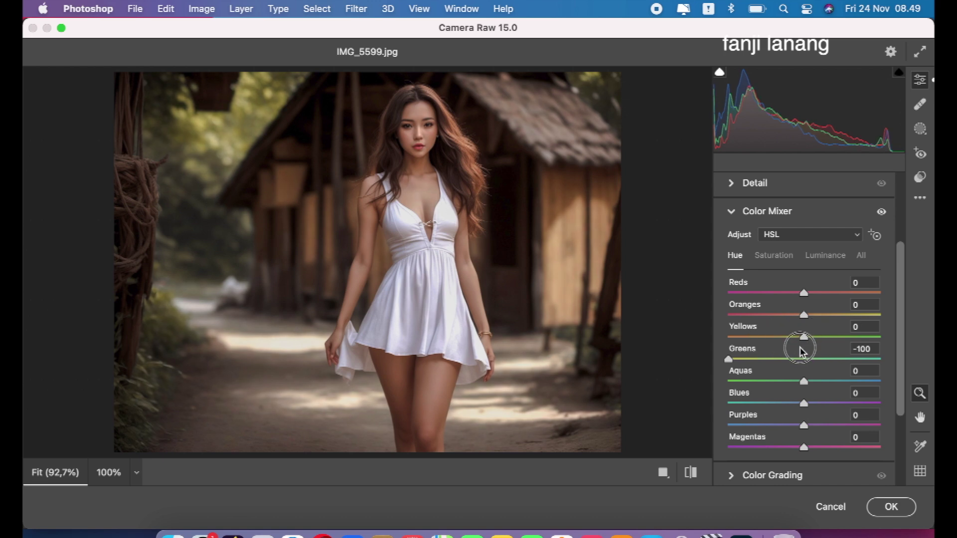
# Boost saturation to Yellows +38 and Greens +33
pyautogui.click(788, 263)
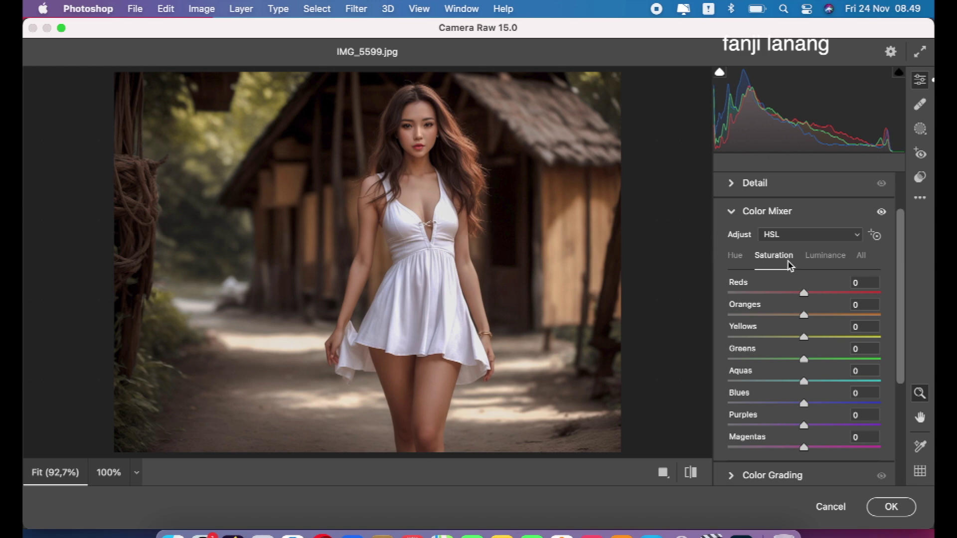
pyautogui.moveTo(822, 338)
pyautogui.mouseDown()
pyautogui.moveTo(908, 333)
pyautogui.moveTo(834, 352)
pyautogui.mouseUp()
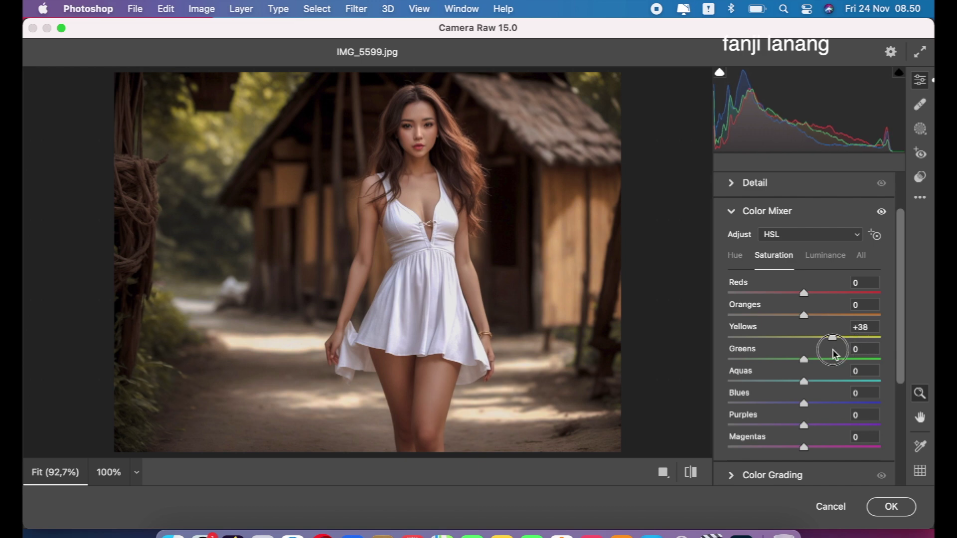
pyautogui.click(824, 358)
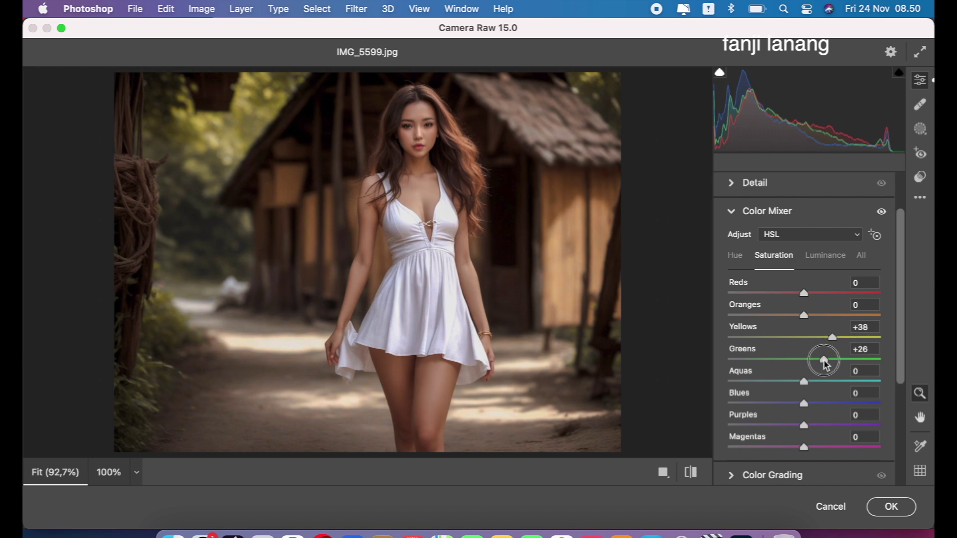
pyautogui.moveTo(825, 359); pyautogui.dragTo(829, 361)
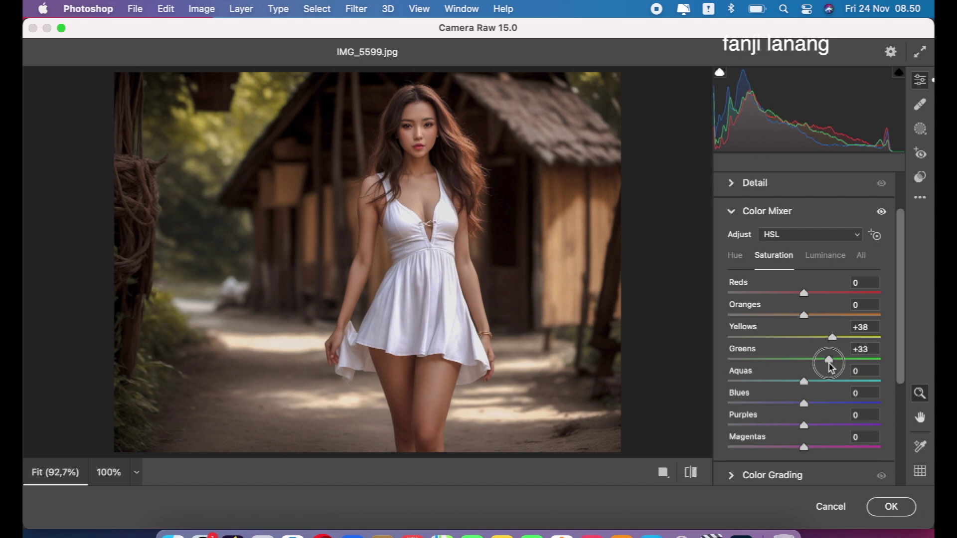
# Lighten Oranges luminance to +16, then compare before and after
pyautogui.click(829, 255)
pyautogui.click(817, 316)
pyautogui.moveTo(816, 318); pyautogui.dragTo(815, 317)
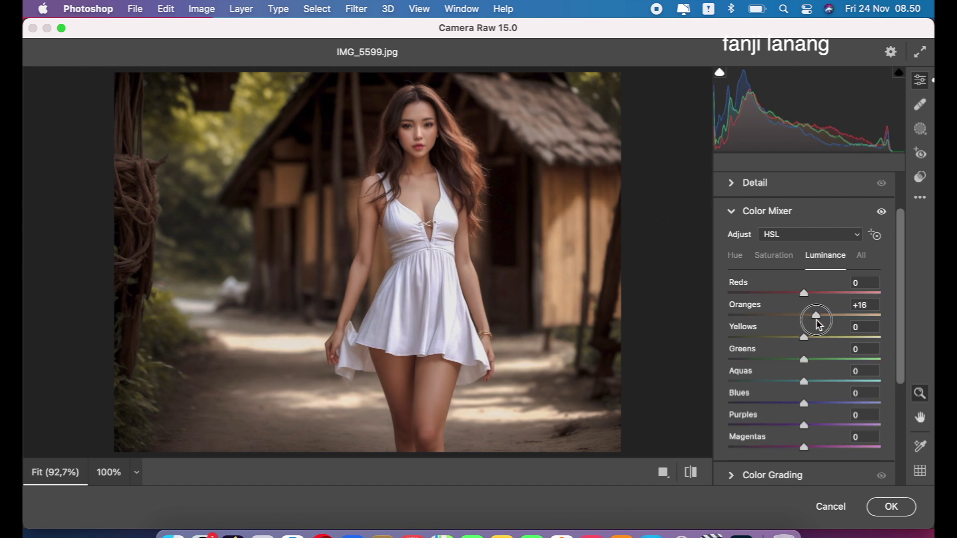
pyautogui.click(732, 211)
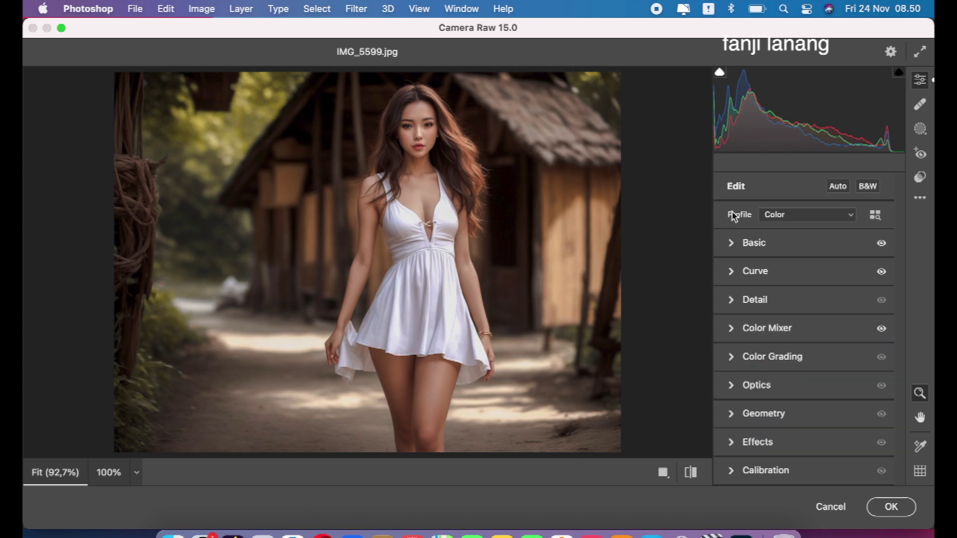
pyautogui.click(694, 474)
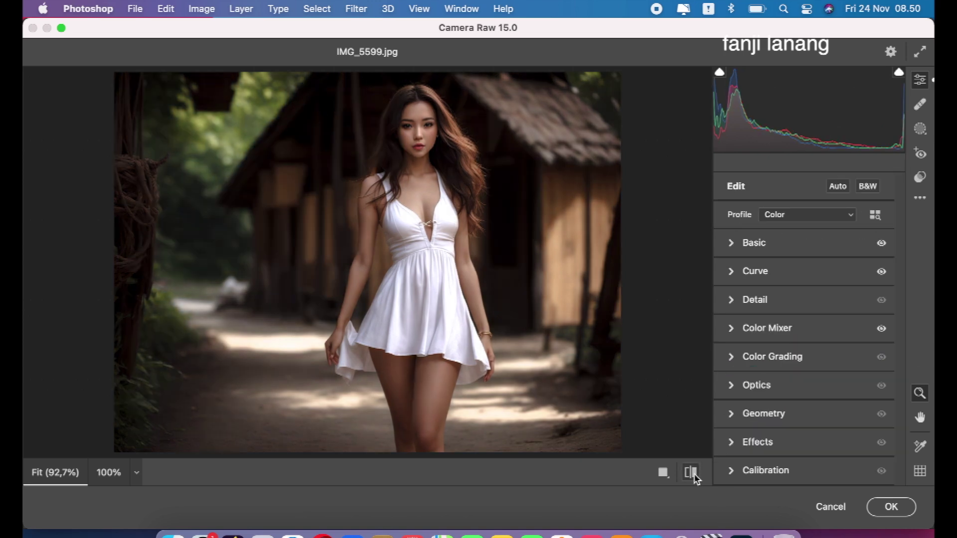
pyautogui.click(694, 473)
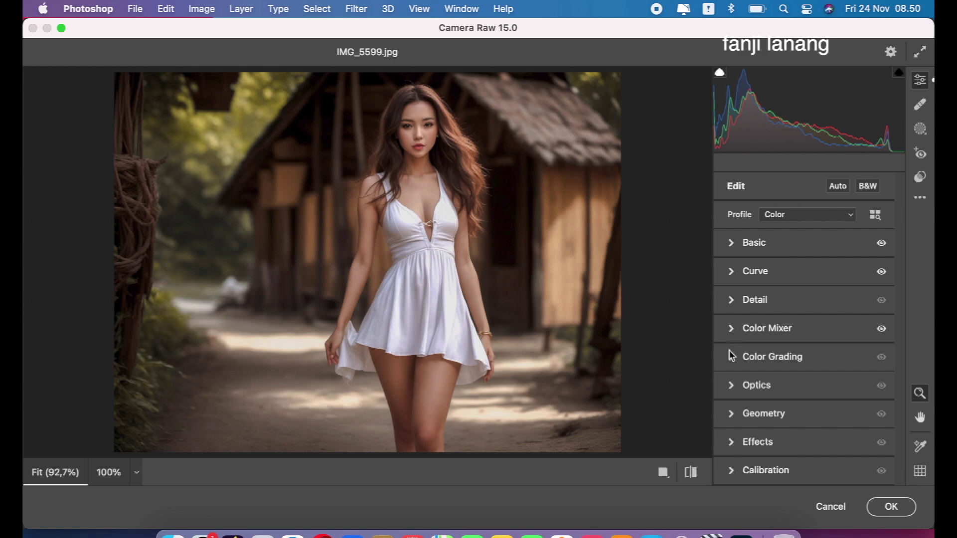
pyautogui.click(732, 386)
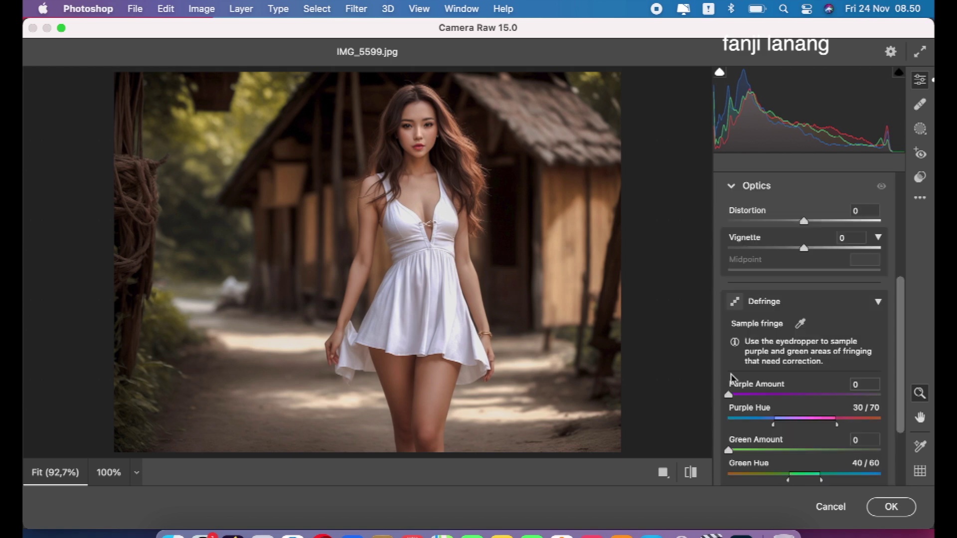
# Set the Optics vignette to -67 with a midpoint of 38
pyautogui.moveTo(803, 247); pyautogui.dragTo(693, 254)
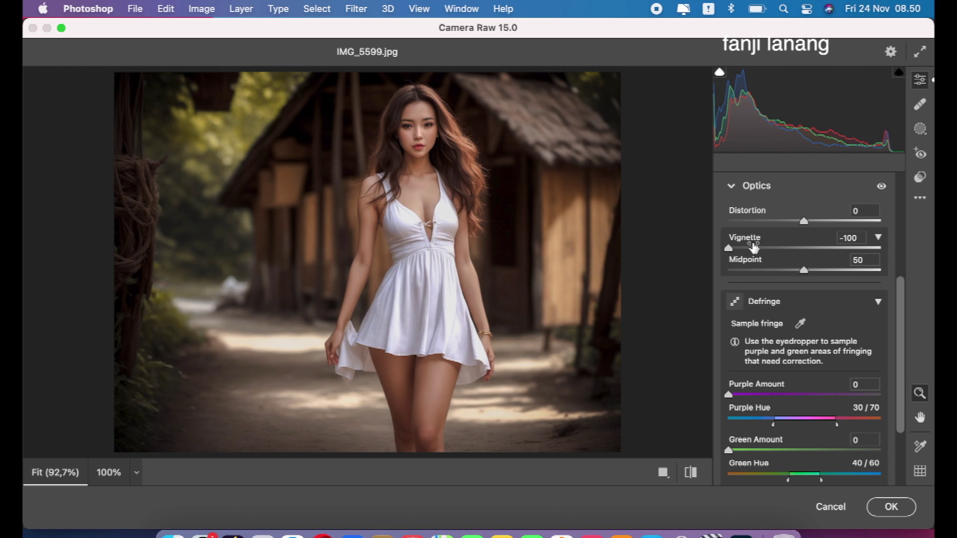
pyautogui.click(754, 248)
pyautogui.click(728, 270)
pyautogui.moveTo(728, 271)
pyautogui.mouseDown()
pyautogui.moveTo(906, 249)
pyautogui.moveTo(785, 273)
pyautogui.mouseUp()
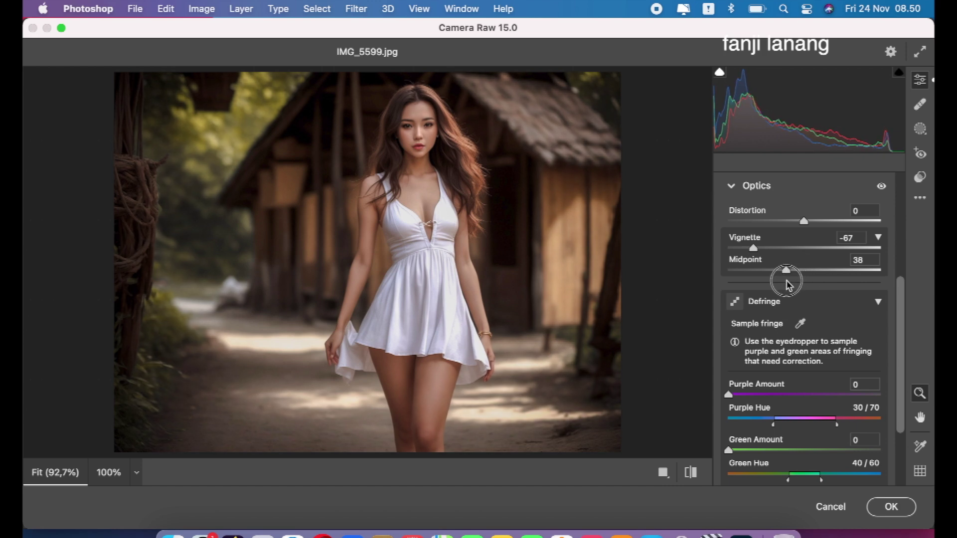
pyautogui.click(731, 187)
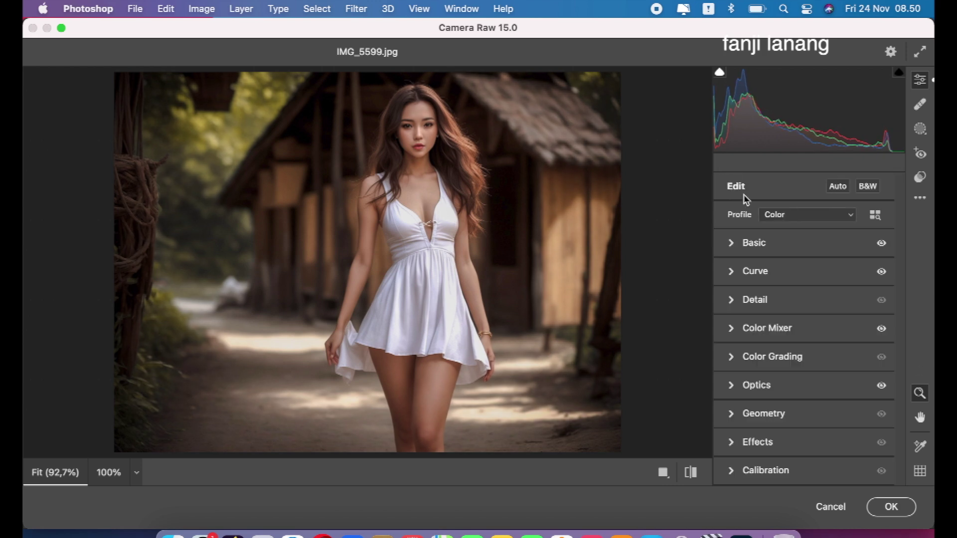
# In Calibration, set Red Primary hue +15, Blue Primary hue -15, Green Primary hue +10
pyautogui.click(731, 471)
pyautogui.moveTo(811, 317); pyautogui.dragTo(814, 317)
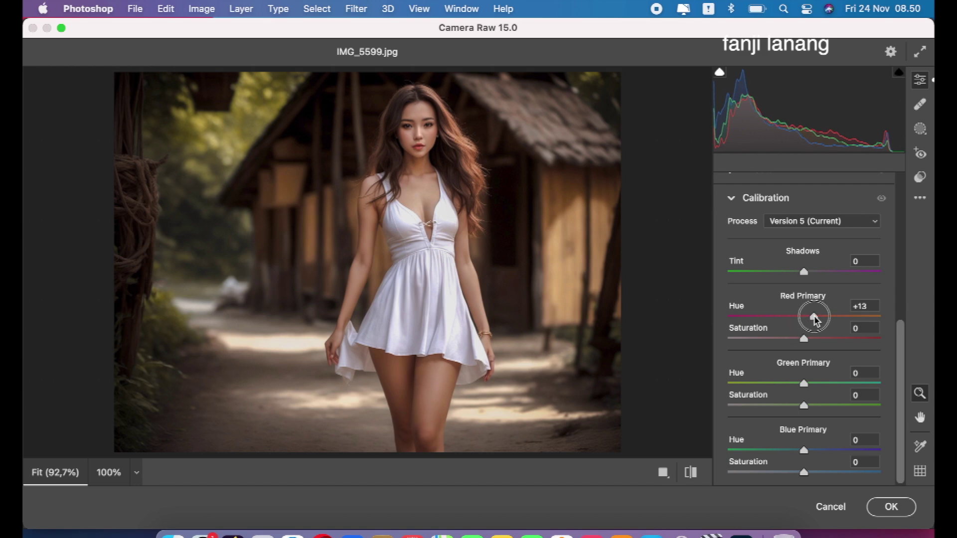
pyautogui.moveTo(814, 319); pyautogui.dragTo(817, 329)
pyautogui.moveTo(792, 452); pyautogui.dragTo(792, 457)
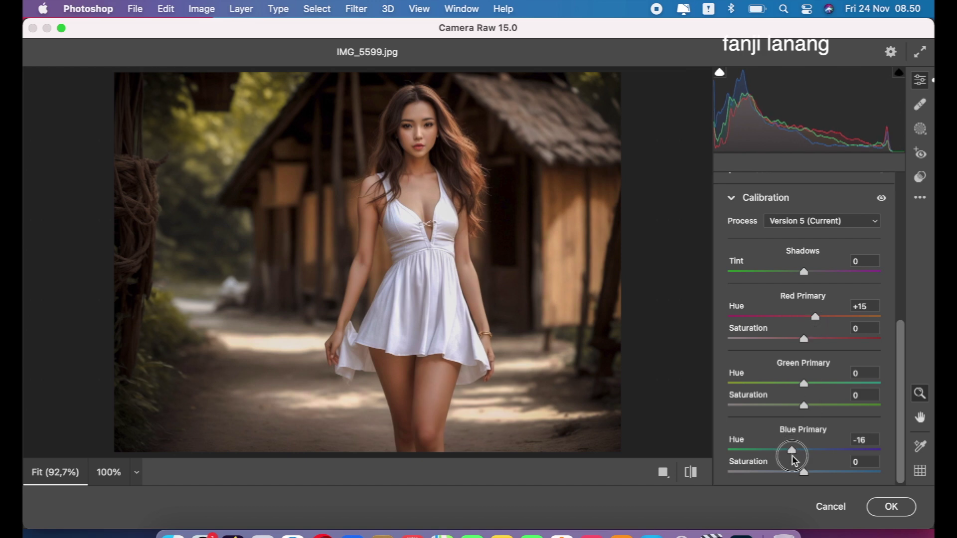
pyautogui.moveTo(792, 459); pyautogui.dragTo(797, 455)
pyautogui.moveTo(804, 383)
pyautogui.mouseDown()
pyautogui.moveTo(652, 396)
pyautogui.moveTo(931, 381)
pyautogui.mouseUp()
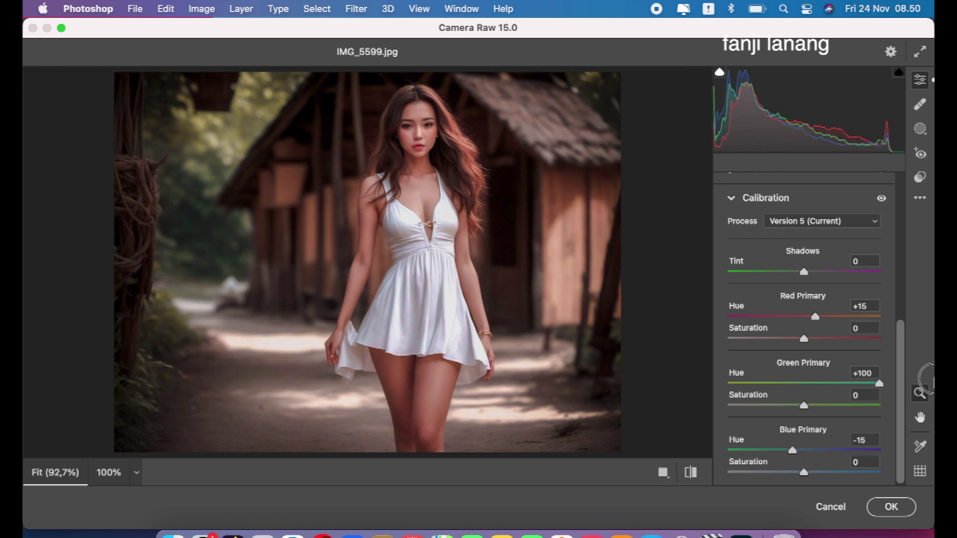
pyautogui.moveTo(931, 381)
pyautogui.mouseDown()
pyautogui.moveTo(815, 409)
pyautogui.moveTo(808, 397)
pyautogui.mouseUp()
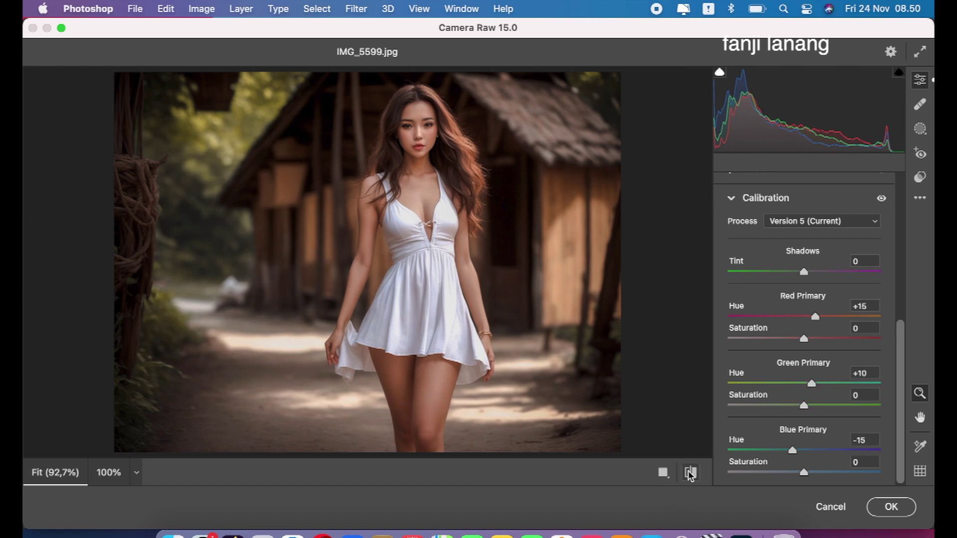
pyautogui.click(691, 473)
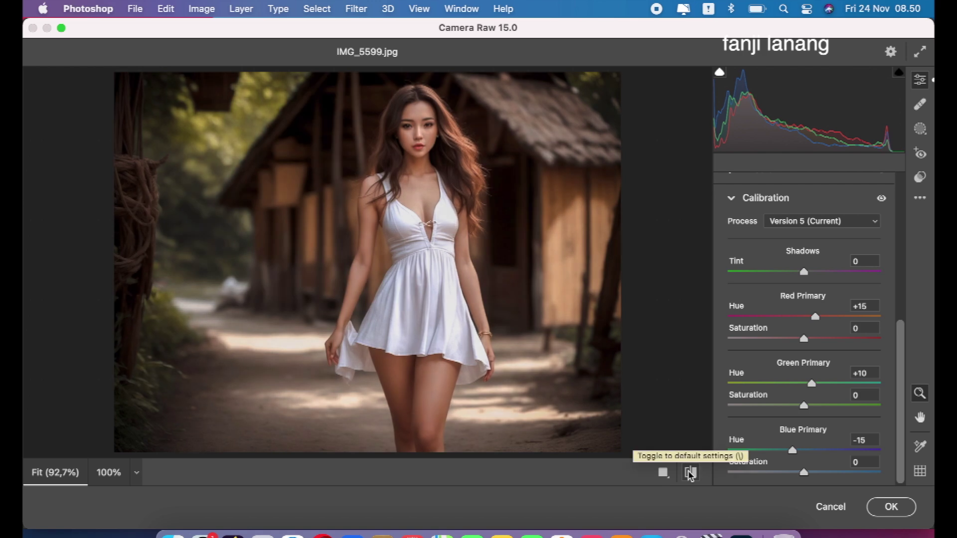
pyautogui.click(741, 199)
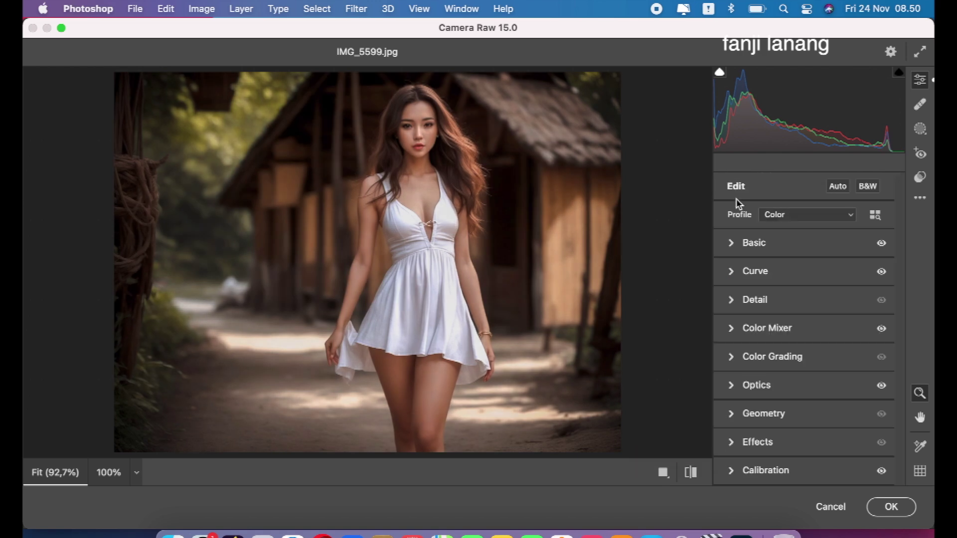
# Set Exposure to +0,75 and Contrast to +15, then apply the Camera Raw edits
pyautogui.click(731, 245)
pyautogui.moveTo(812, 302); pyautogui.dragTo(818, 309)
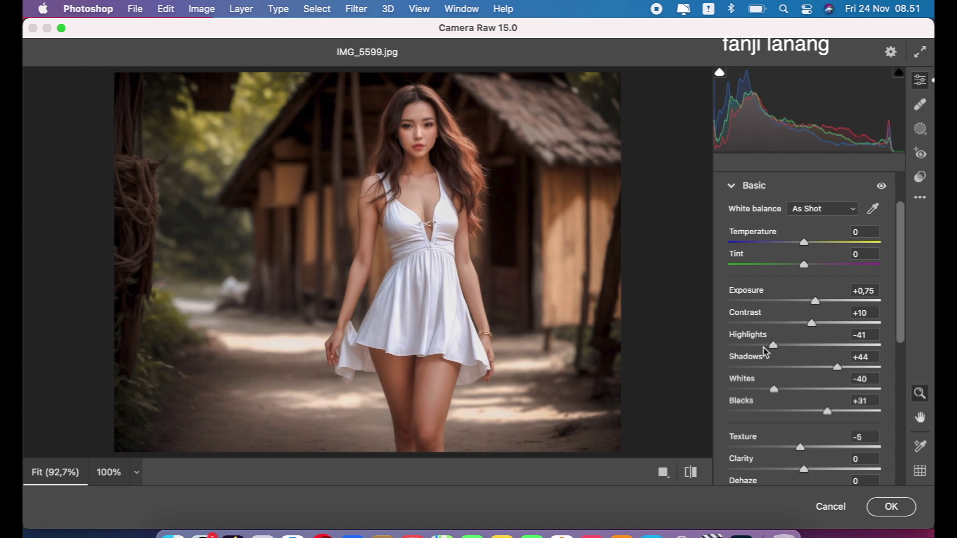
pyautogui.moveTo(812, 323); pyautogui.dragTo(814, 327)
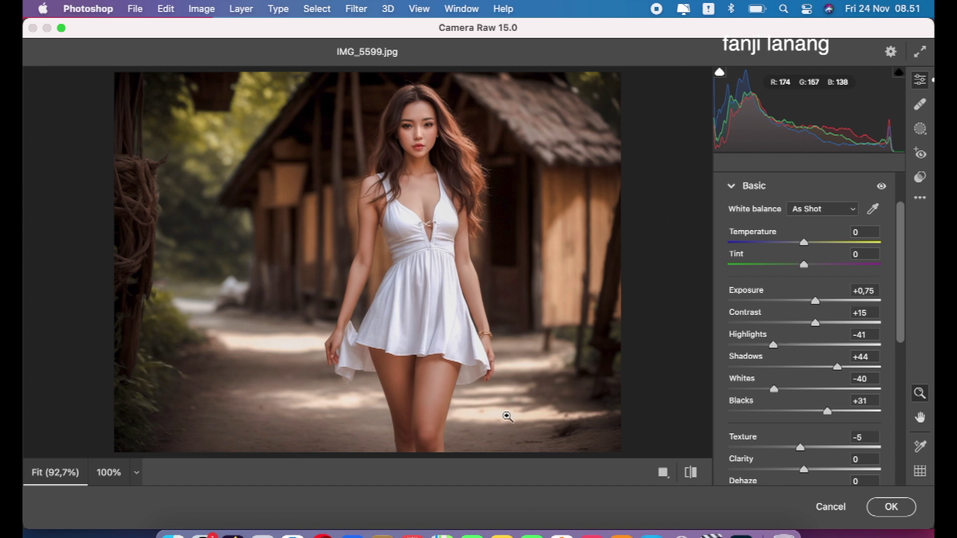
pyautogui.click(896, 507)
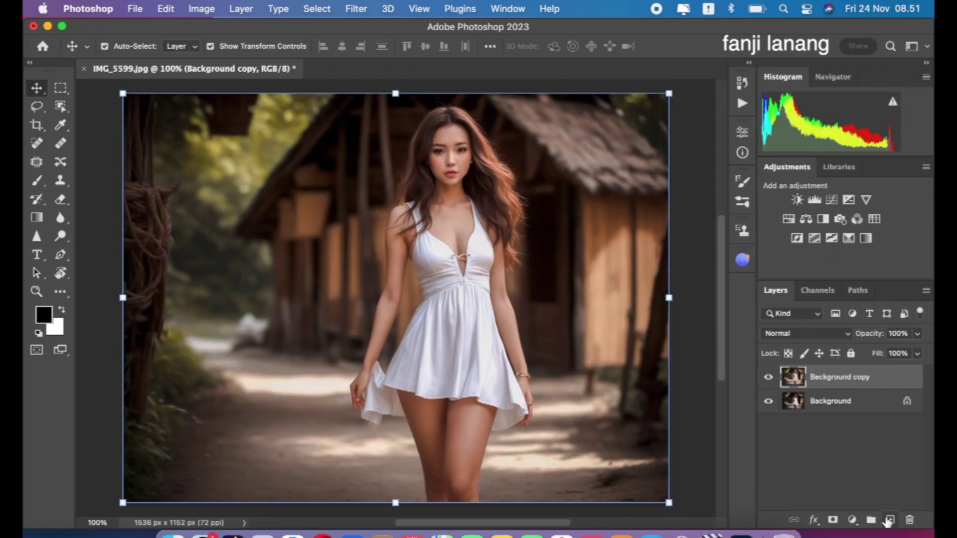
# On a new Layer 1, set up a white Soft Round brush at 400 px
pyautogui.click(889, 519)
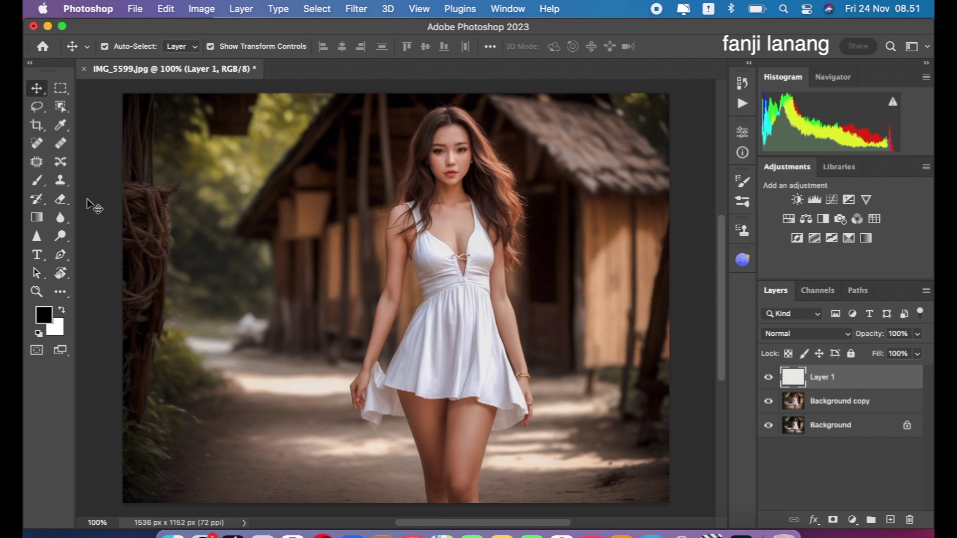
pyautogui.click(40, 182)
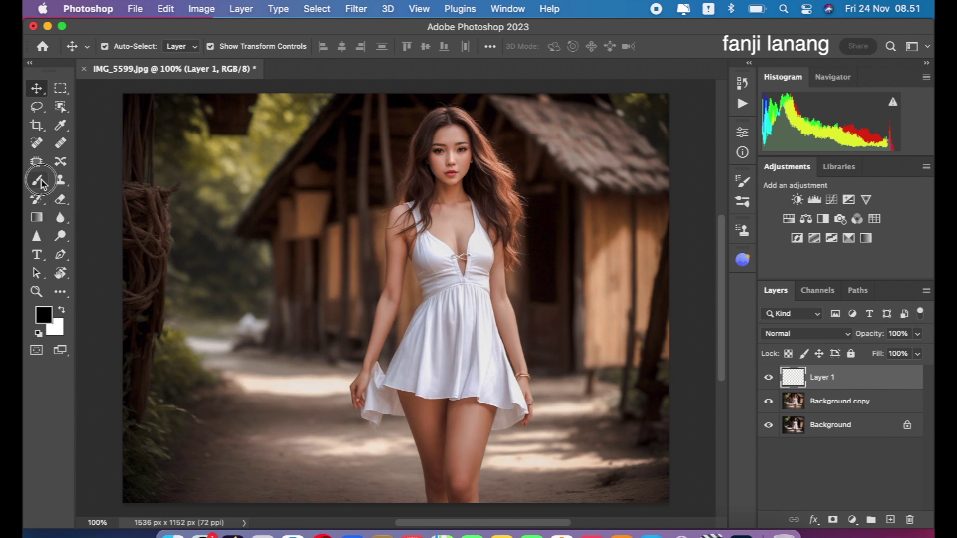
pyautogui.click(126, 46)
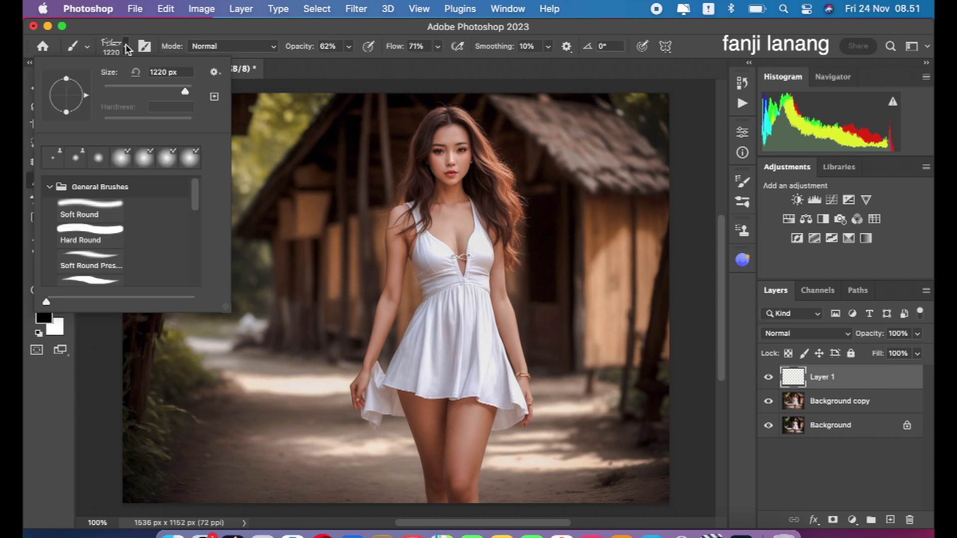
pyautogui.click(97, 160)
pyautogui.click(334, 69)
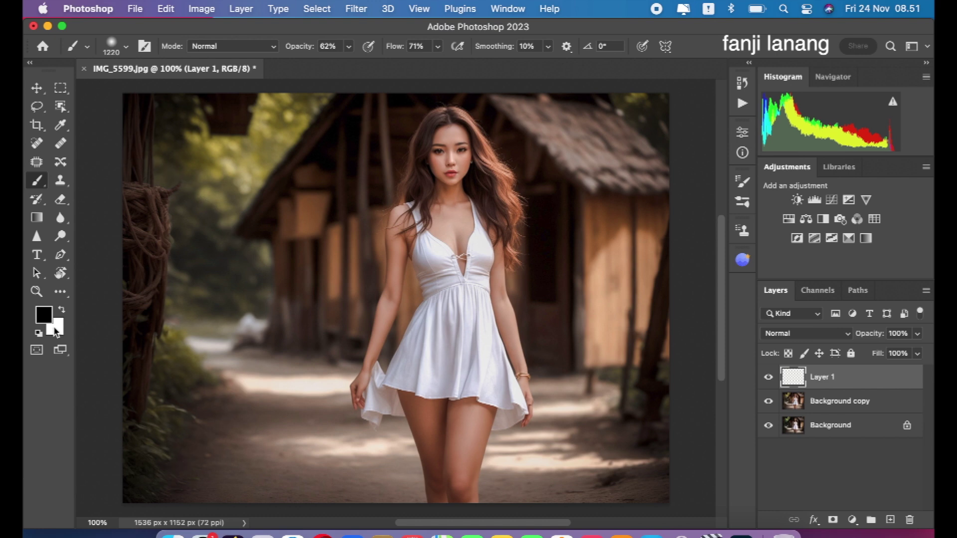
pyautogui.click(62, 309)
pyautogui.press('[')
pyautogui.press('[')
pyautogui.press('[')
pyautogui.press('[')
pyautogui.press('[')
pyautogui.press('[')
pyautogui.press('[')
pyautogui.press('[')
pyautogui.press('[')
pyautogui.press('[')
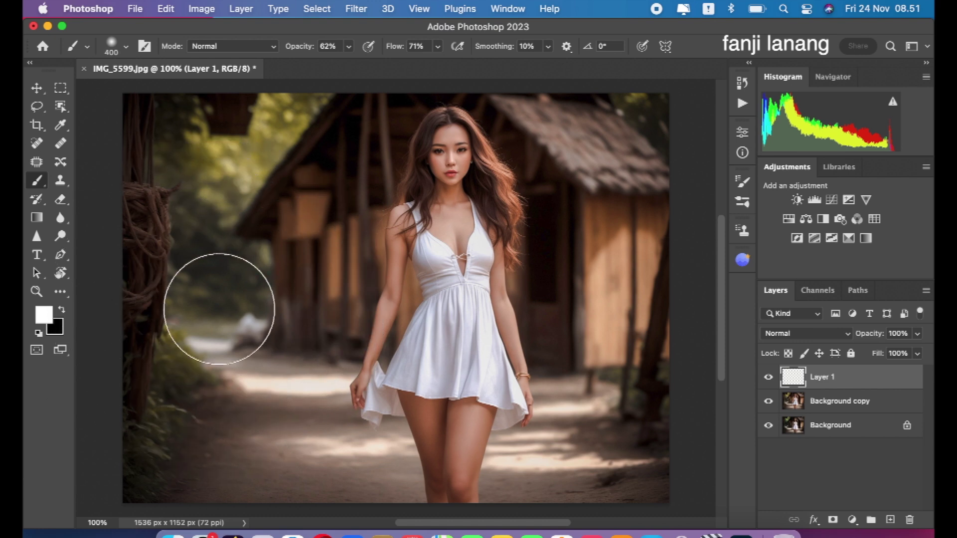
# Paint soft white haze over the paths, post and wall, and lower brush opacity to 37%
pyautogui.moveTo(215, 302); pyautogui.dragTo(222, 299)
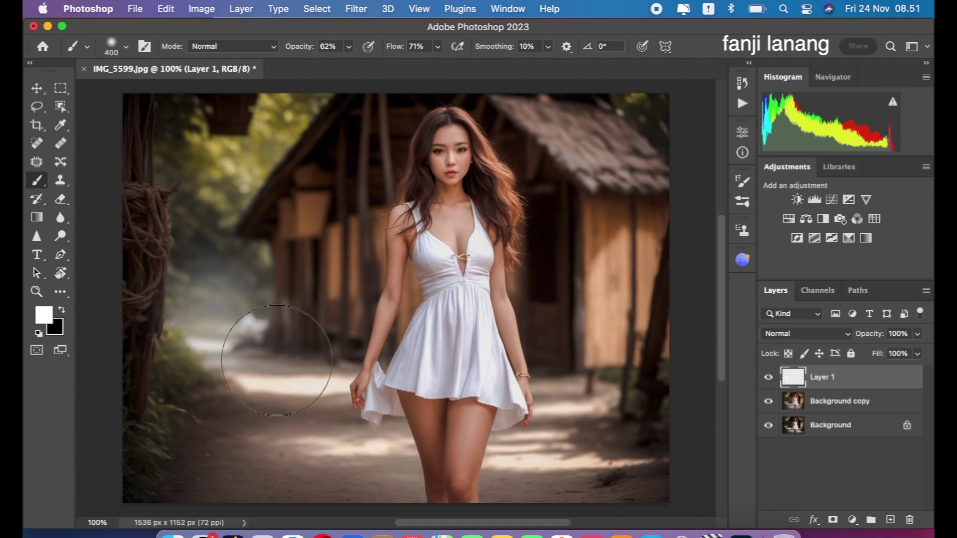
pyautogui.moveTo(256, 336); pyautogui.dragTo(282, 361)
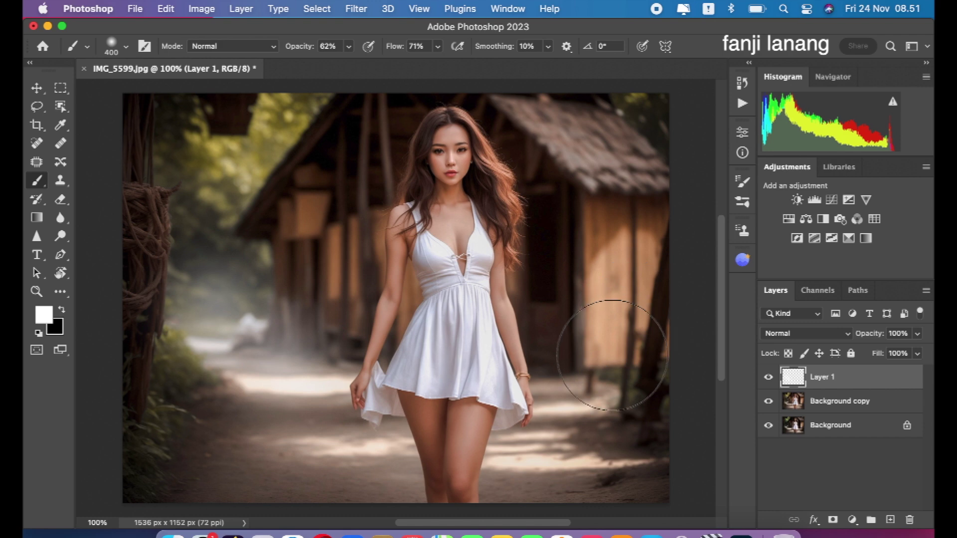
pyautogui.click(605, 381)
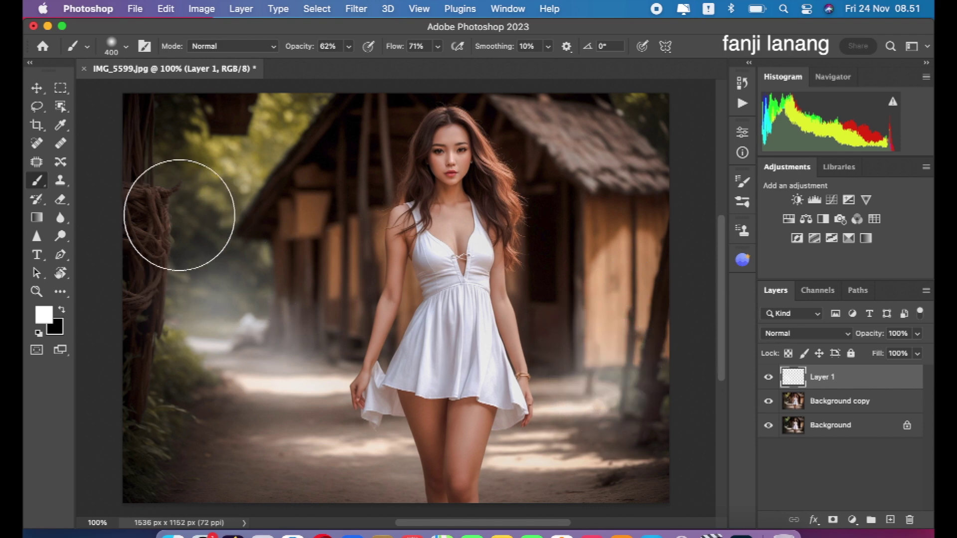
pyautogui.moveTo(349, 45); pyautogui.dragTo(332, 63)
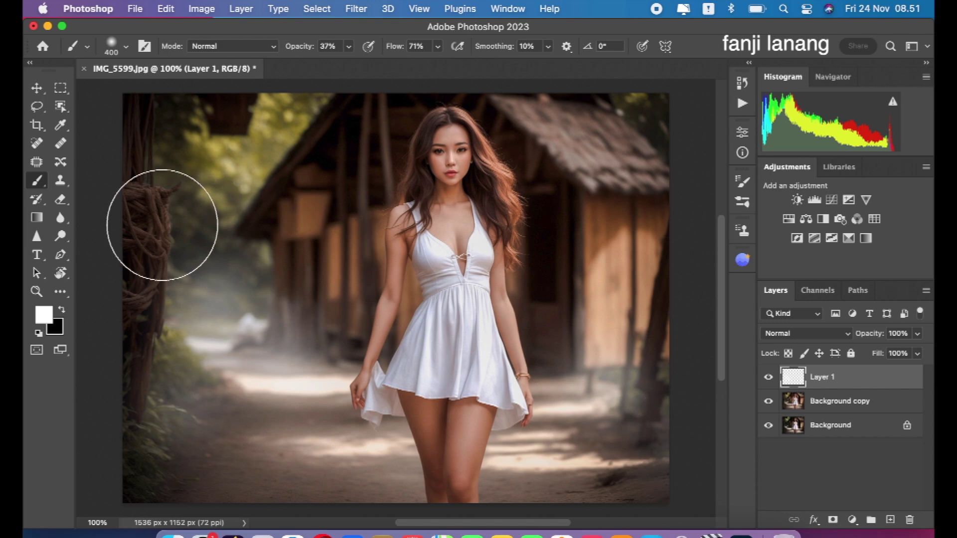
pyautogui.click(38, 89)
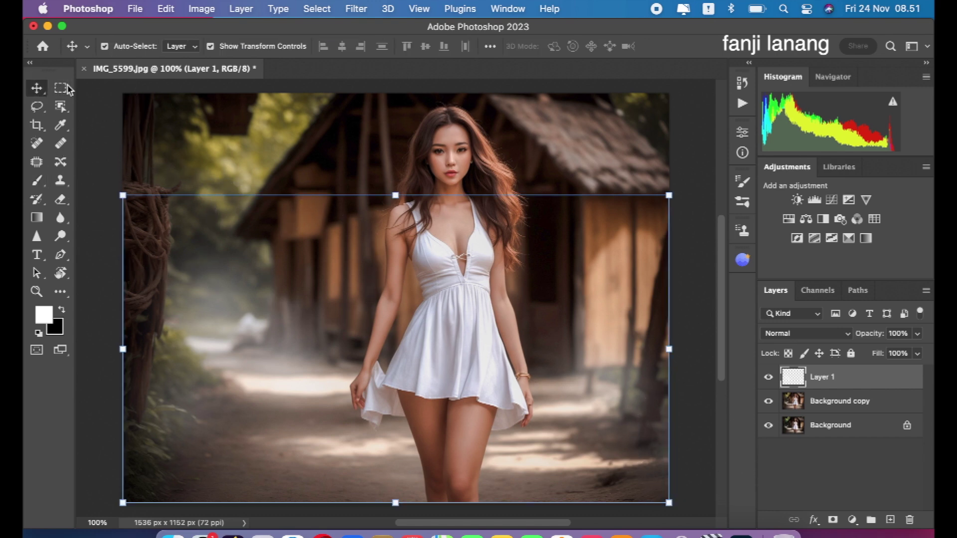
# Check the haze, then add a new Layer 2 and select the custom 'fl' signature brush
pyautogui.click(770, 377)
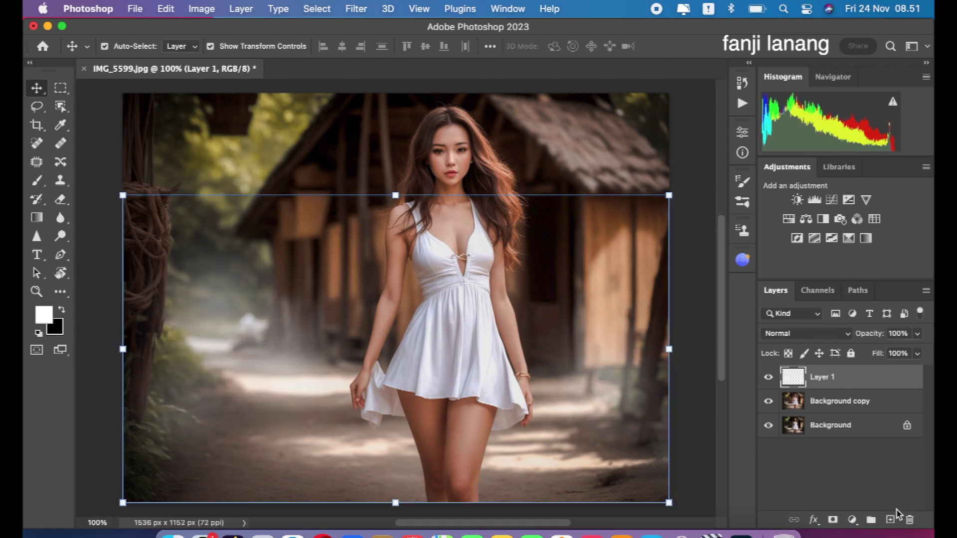
pyautogui.click(892, 520)
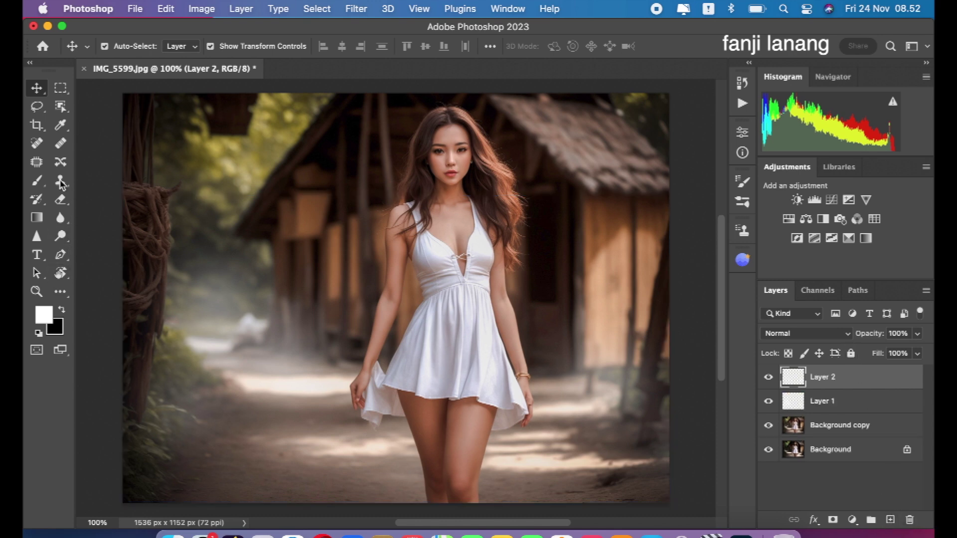
pyautogui.click(38, 182)
pyautogui.click(88, 46)
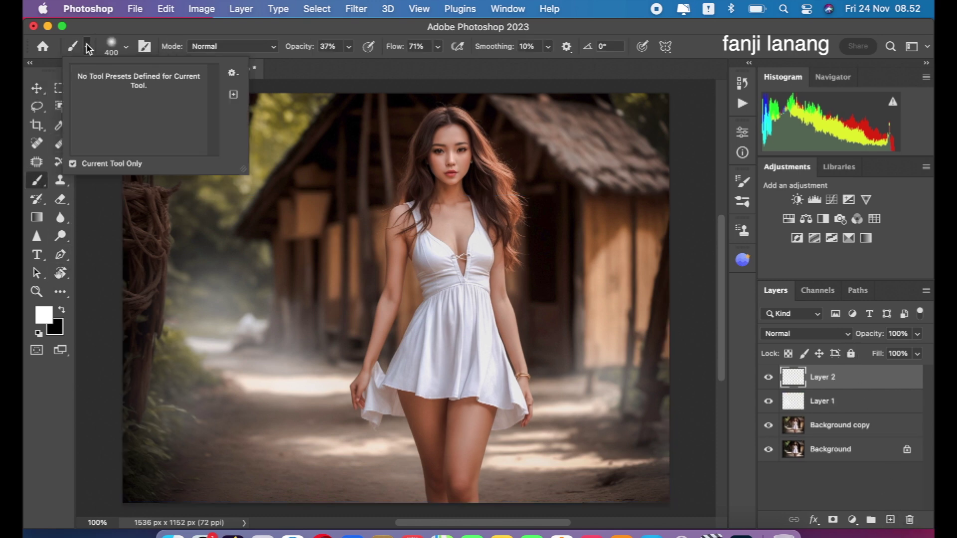
pyautogui.click(123, 47)
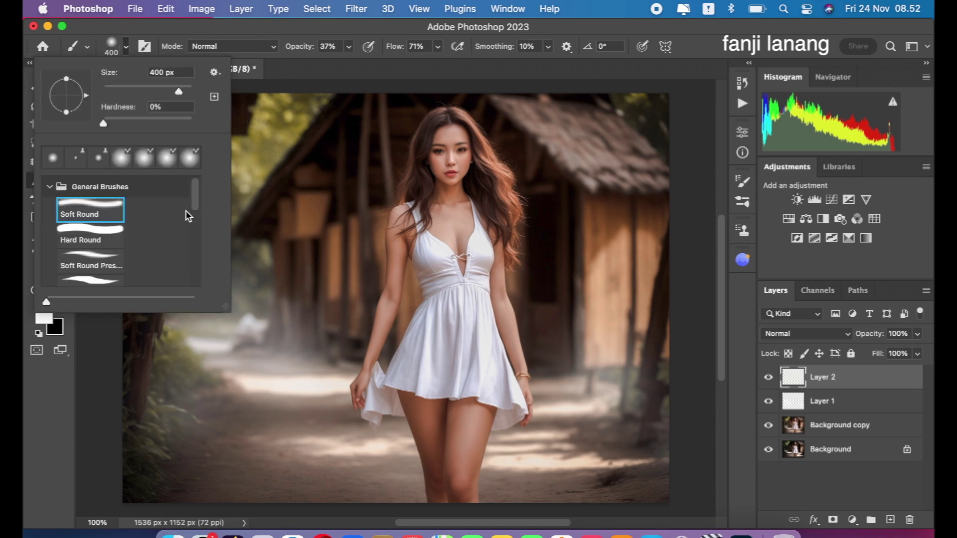
pyautogui.click(48, 187)
pyautogui.moveTo(197, 224); pyautogui.dragTo(192, 267)
pyautogui.click(87, 273)
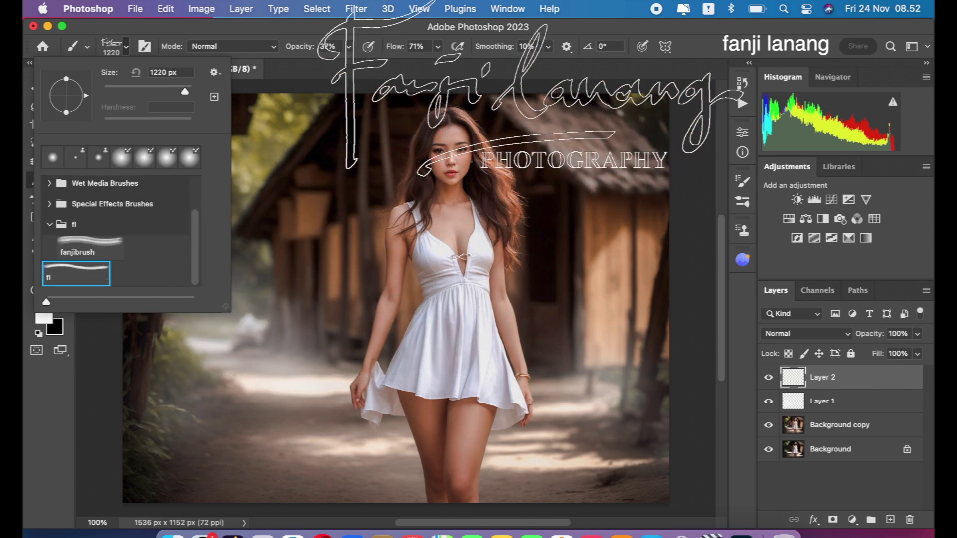
pyautogui.click(538, 70)
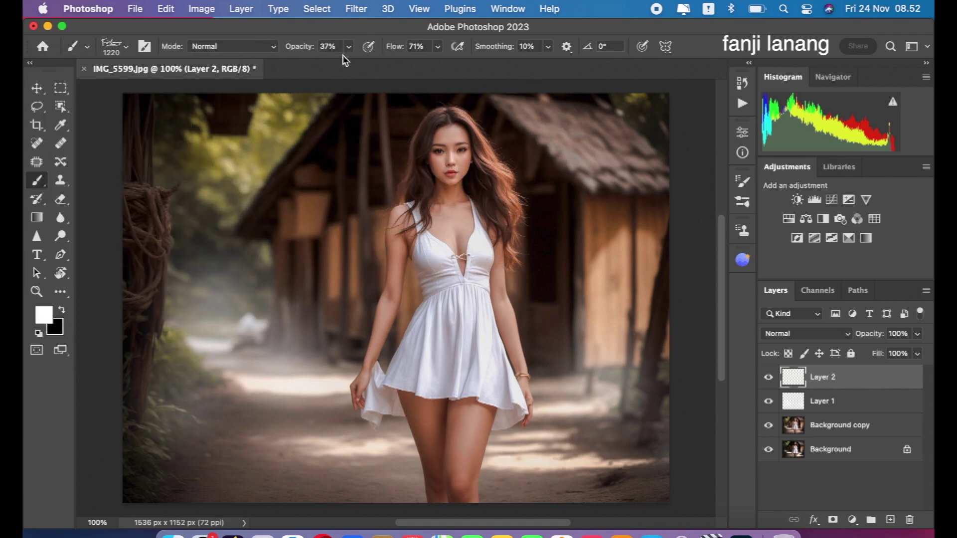
# Stamp a white signature at bottom-left with 100% opacity and flow, about 125 px
pyautogui.moveTo(349, 46); pyautogui.dragTo(495, 73)
pyautogui.moveTo(438, 46); pyautogui.dragTo(548, 73)
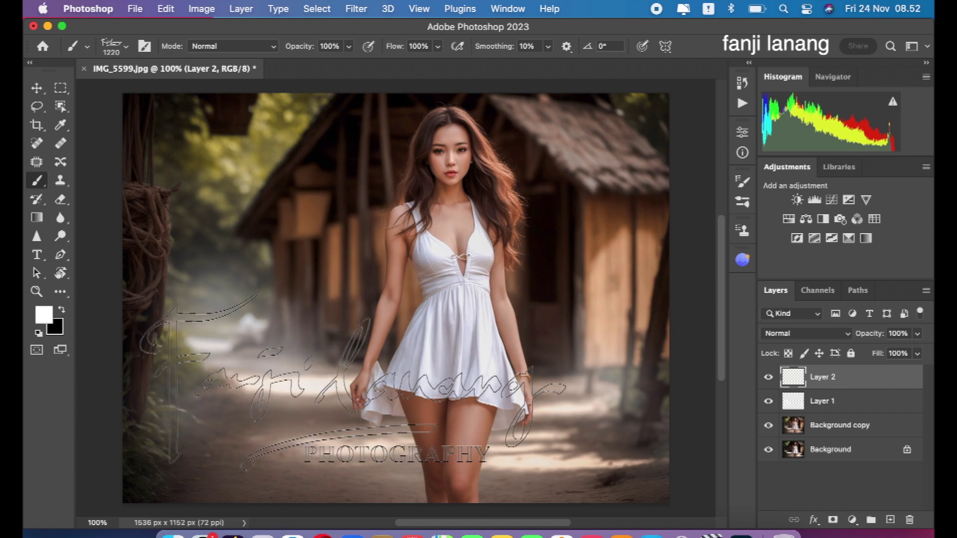
pyautogui.press('[')
pyautogui.press('[')
pyautogui.press('[')
pyautogui.press('[')
pyautogui.press('[')
pyautogui.press('[')
pyautogui.press('[')
pyautogui.press('[')
pyautogui.press('[')
pyautogui.press('[')
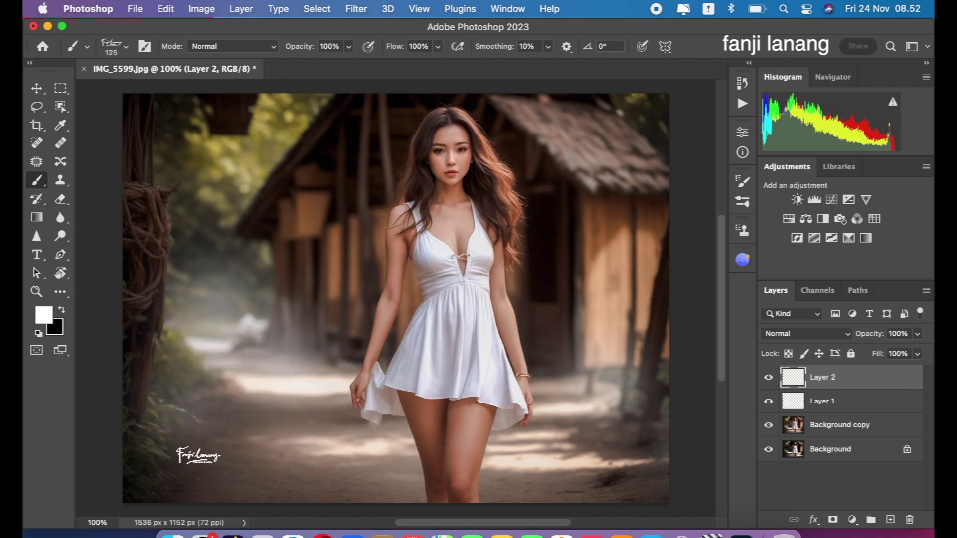
pyautogui.click(156, 482)
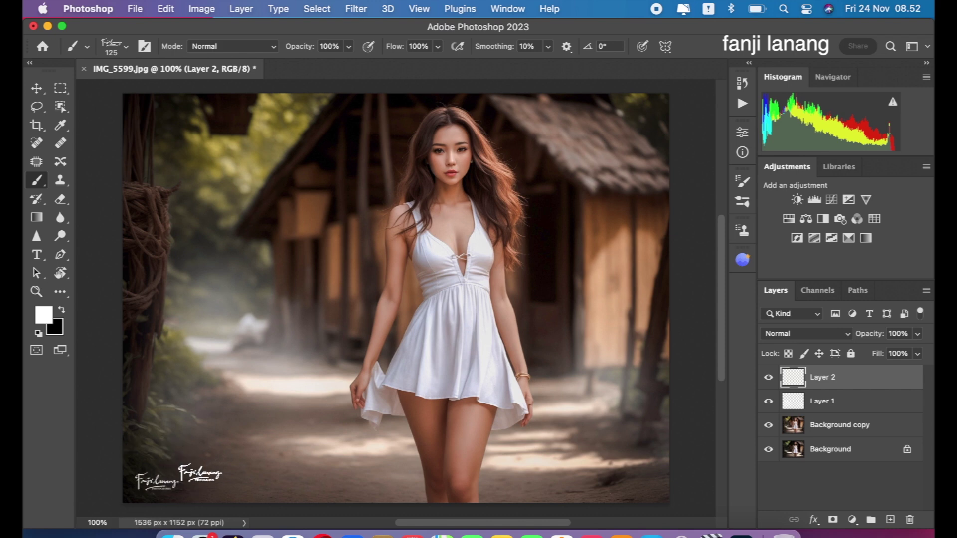